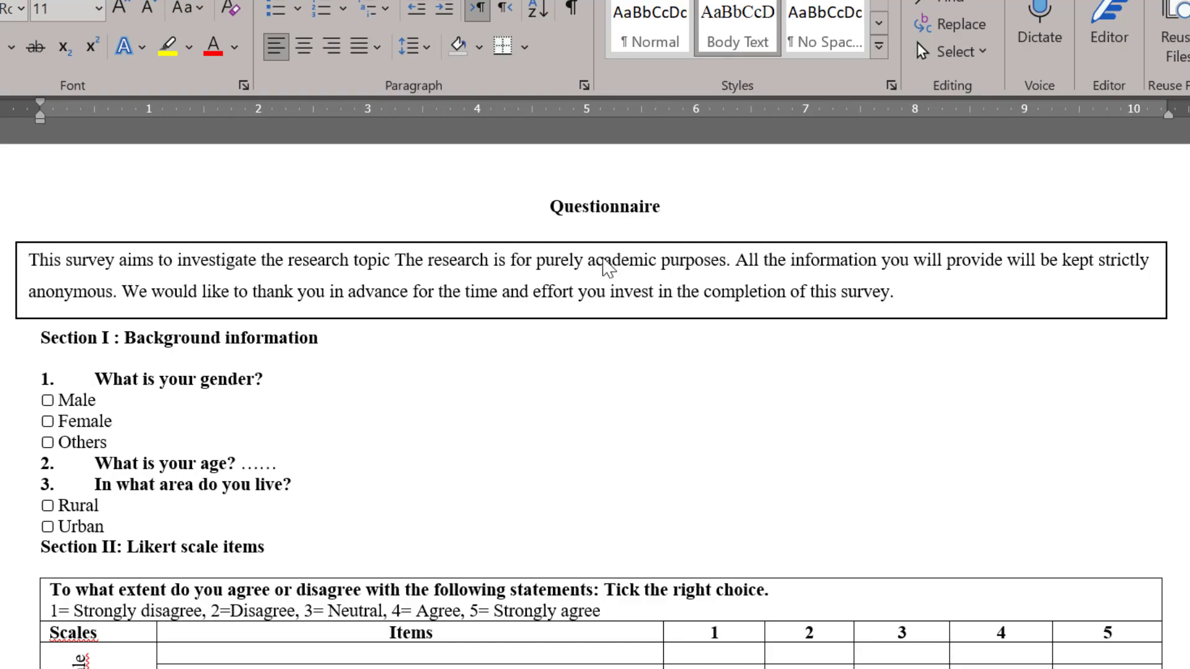
- Select the Questionnaire title, the bordered intro paragraph and the Section I heading in turn
{"action": "scroll", "coordinate": [601, 259], "scroll_direction": "down", "scroll_amount": 1}
{"action": "scroll", "coordinate": [606, 267], "scroll_direction": "down", "scroll_amount": 5}
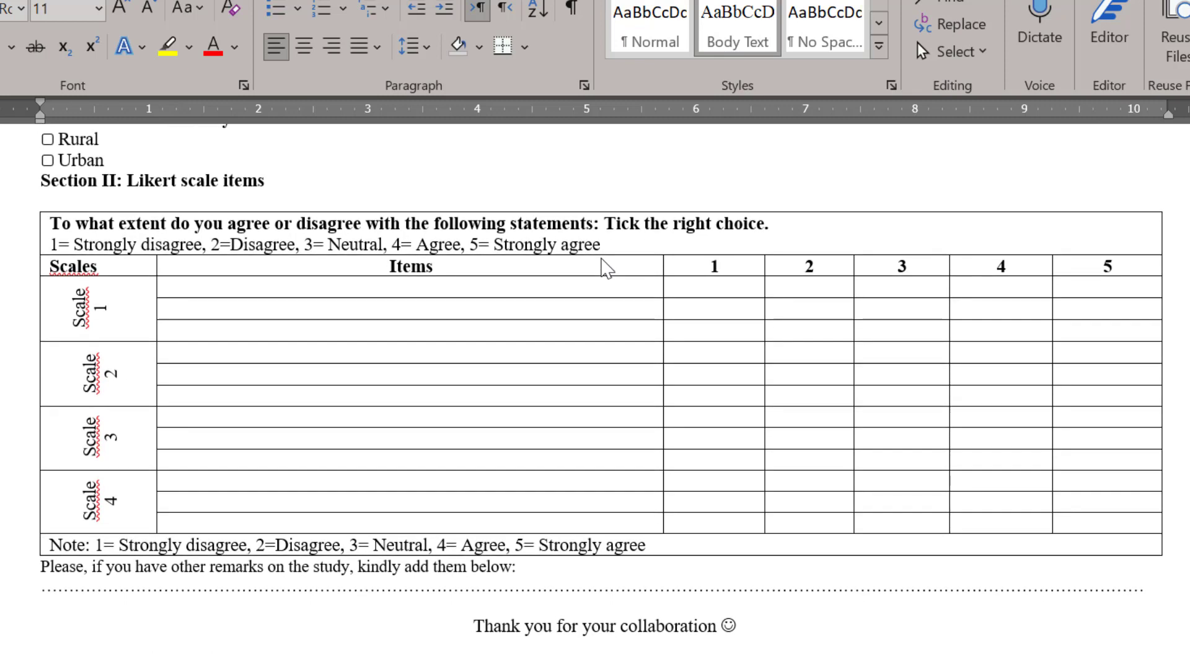
{"action": "scroll", "coordinate": [606, 268], "scroll_direction": "up", "scroll_amount": 6}
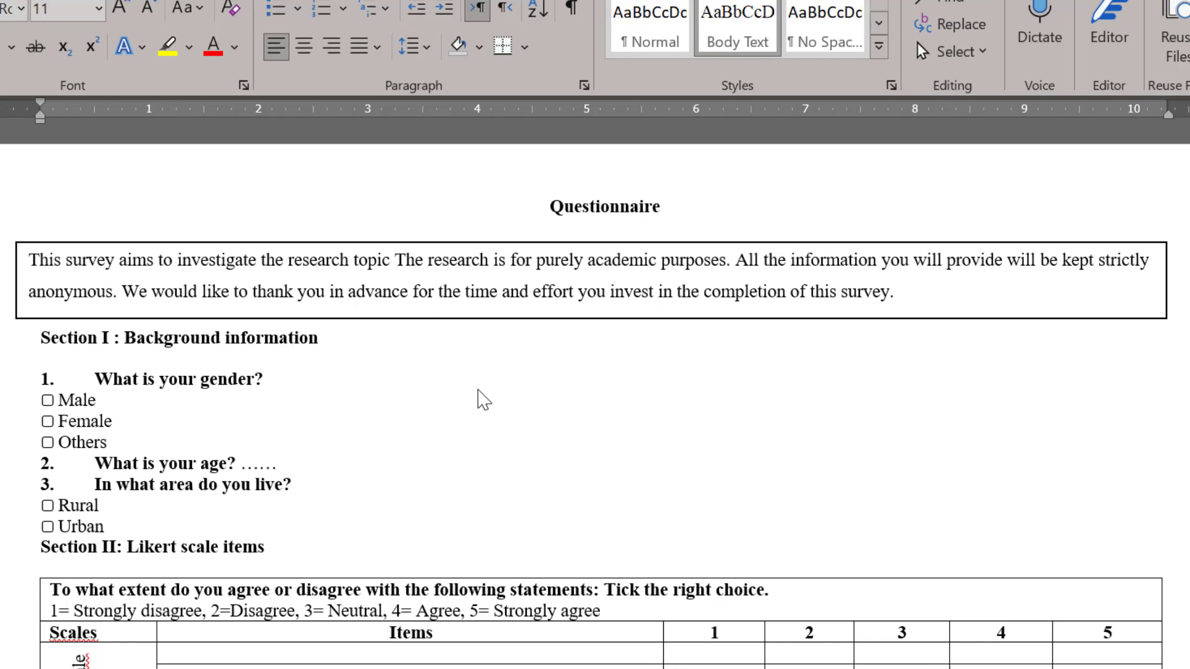
{"action": "left_click_drag", "start_coordinate": [675, 210], "coordinate": [519, 210]}
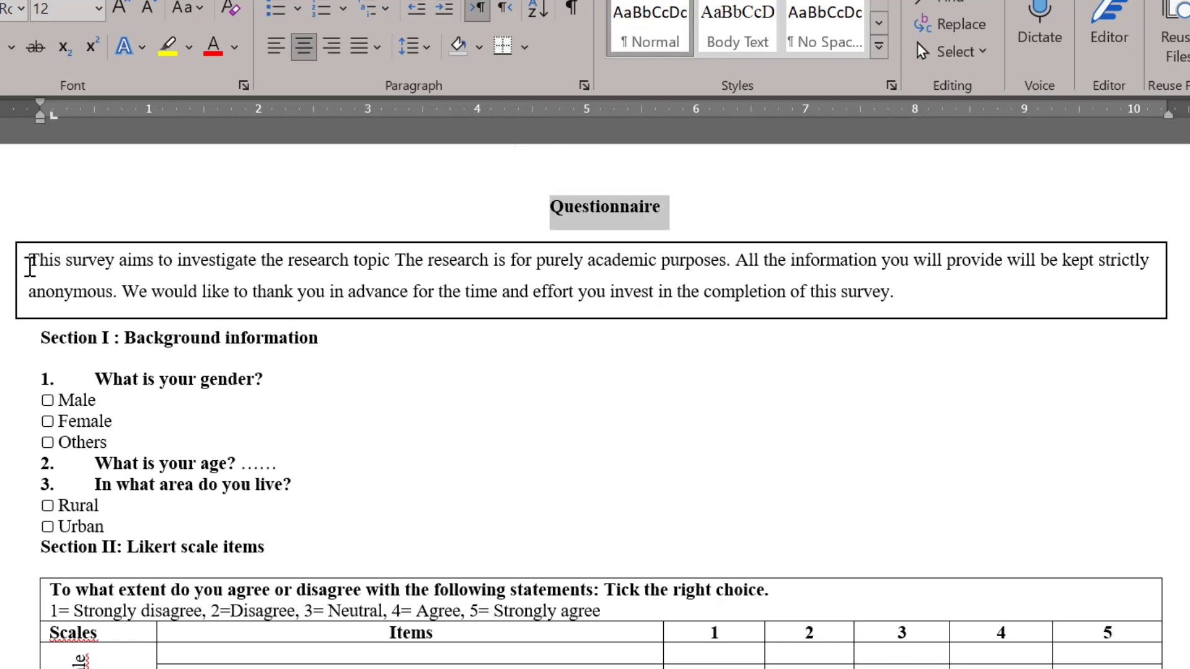
{"action": "left_click_drag", "start_coordinate": [30, 268], "coordinate": [903, 298]}
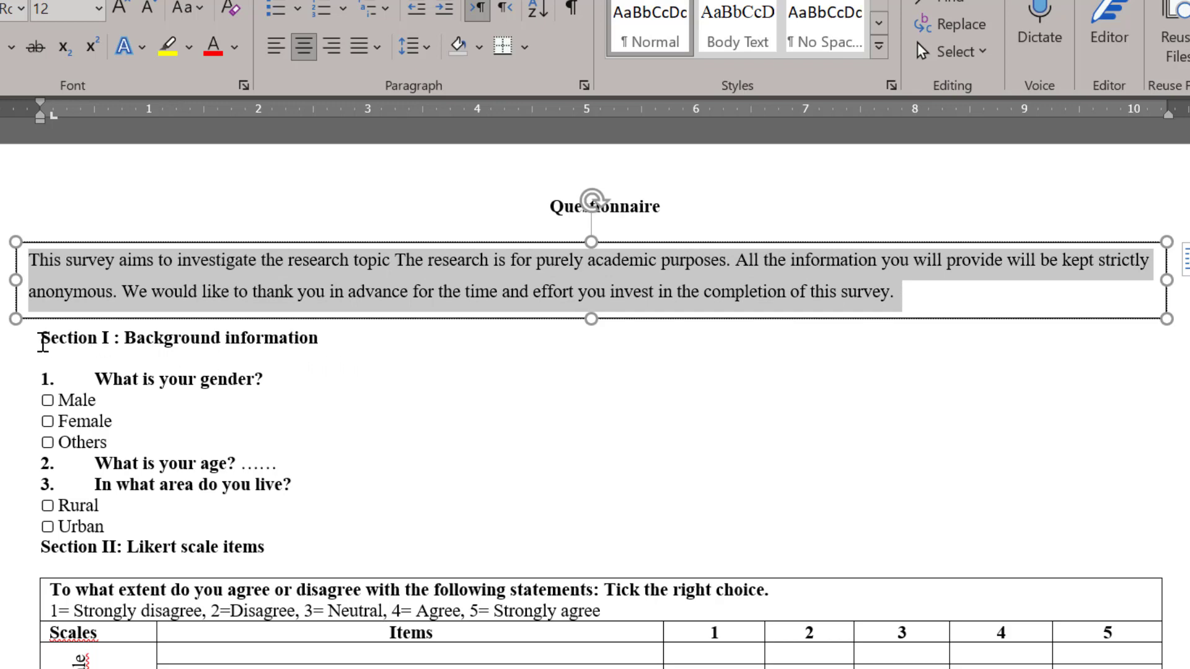
{"action": "left_click_drag", "start_coordinate": [41, 344], "coordinate": [391, 338]}
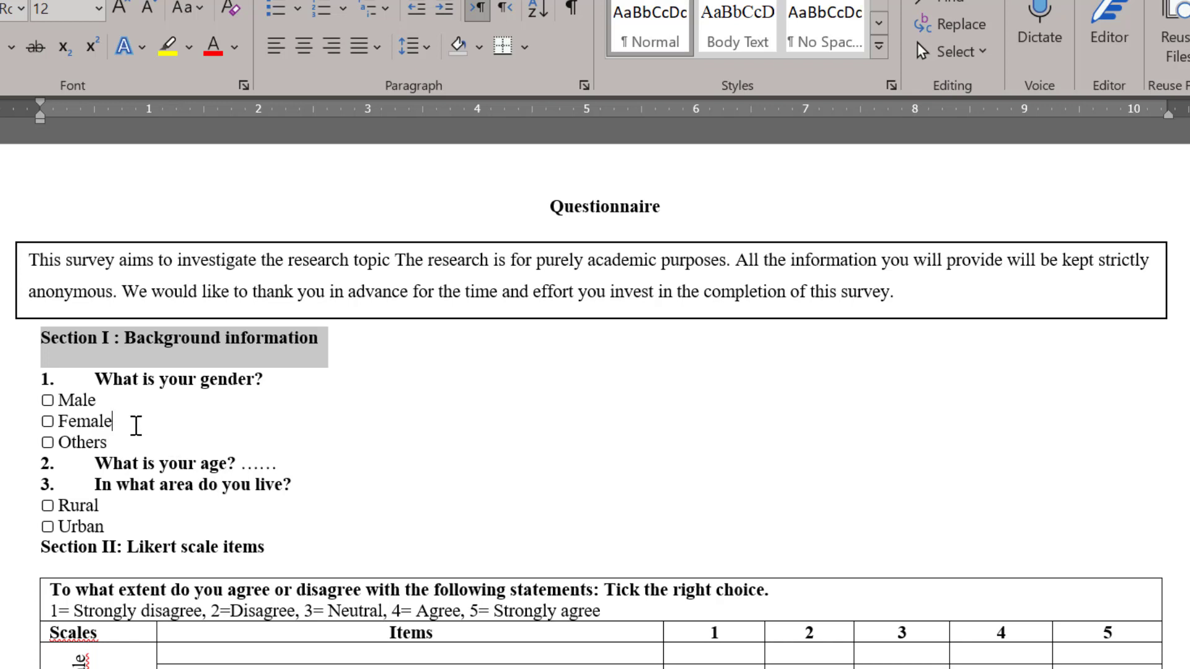
- Select the Male and Female options, the whole gender question, then the age question line
{"action": "left_click_drag", "start_coordinate": [132, 426], "coordinate": [115, 389]}
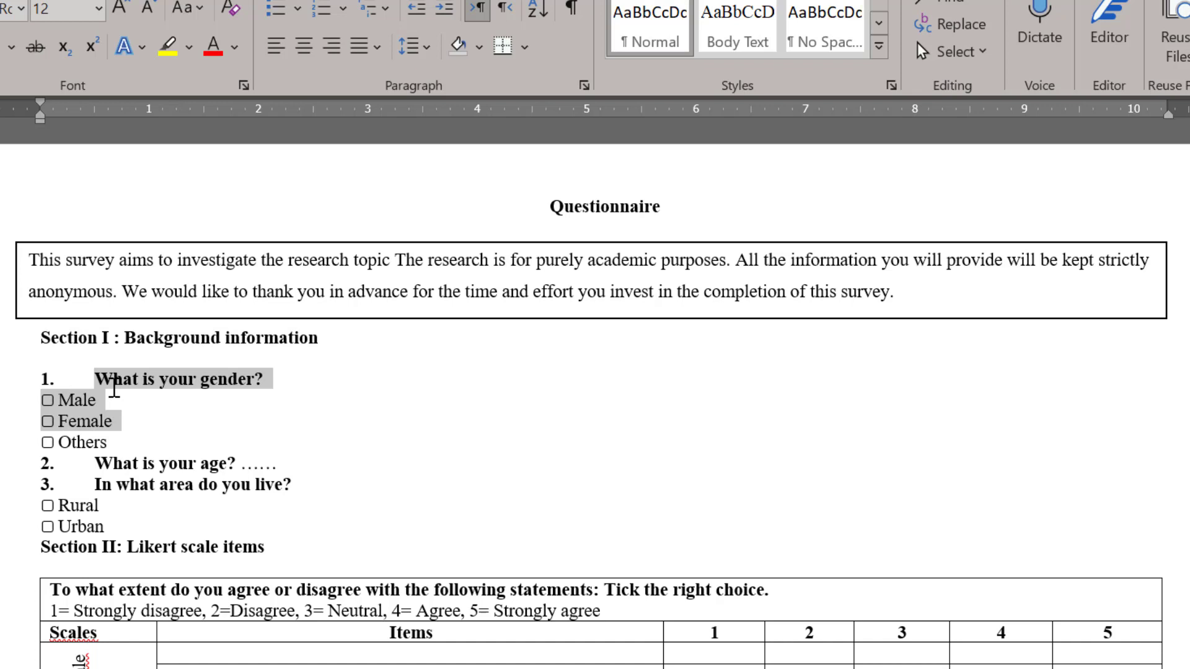
{"action": "left_click_drag", "start_coordinate": [116, 444], "coordinate": [95, 379]}
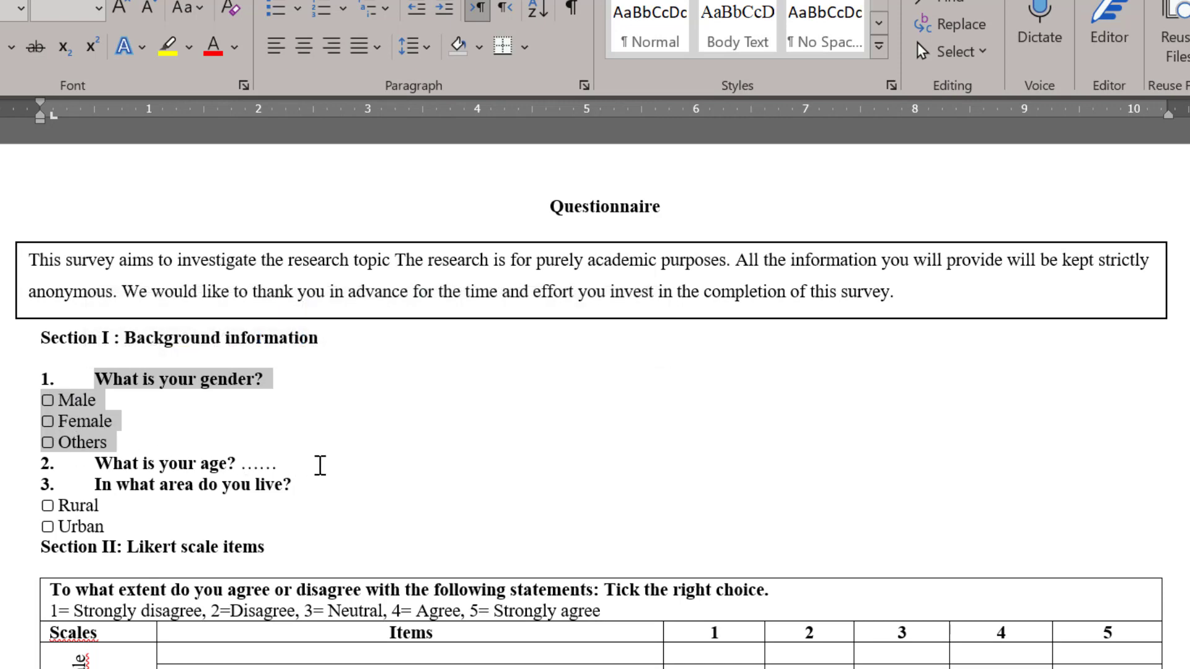
{"action": "left_click_drag", "start_coordinate": [288, 463], "coordinate": [96, 463]}
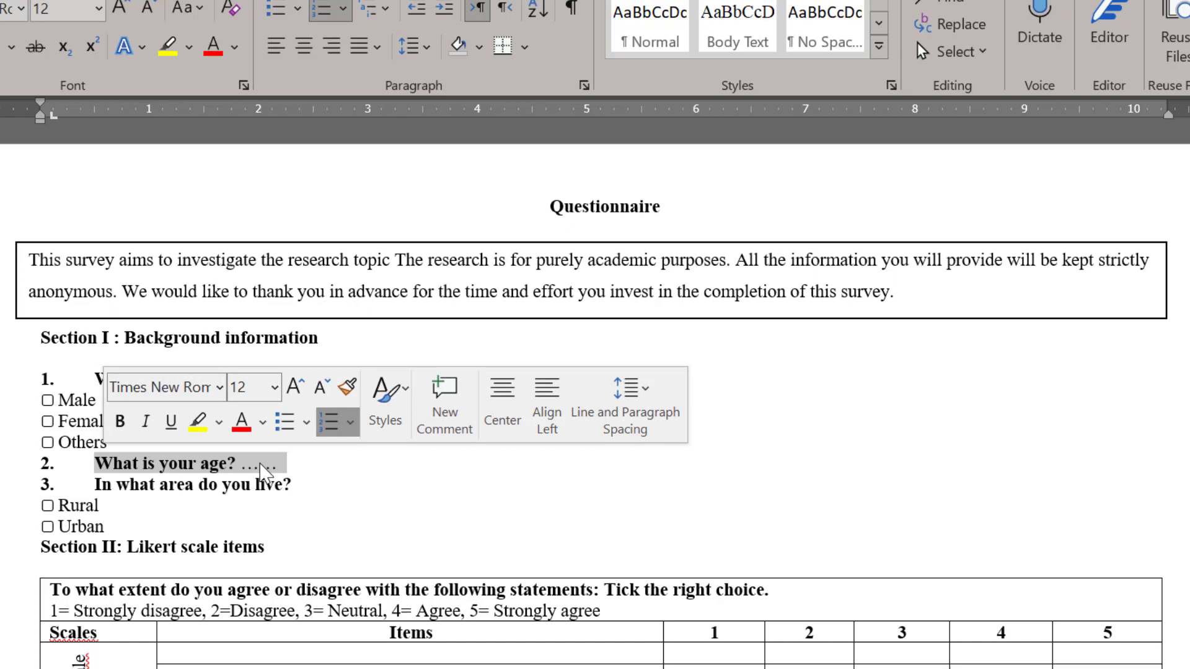
{"action": "left_click", "coordinate": [292, 465]}
{"action": "left_click_drag", "start_coordinate": [279, 464], "coordinate": [149, 471]}
{"action": "scroll", "coordinate": [248, 471], "scroll_direction": "down", "scroll_amount": 1}
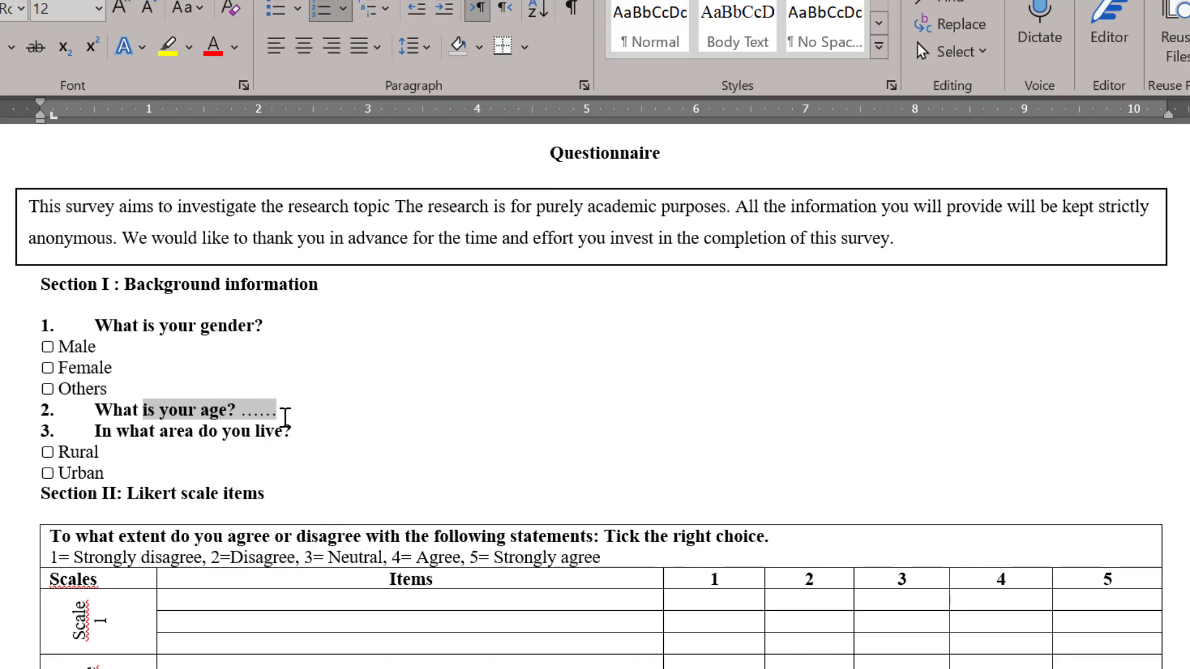
- Select all of Section I from its heading through the Urban option
{"action": "left_click", "coordinate": [183, 449]}
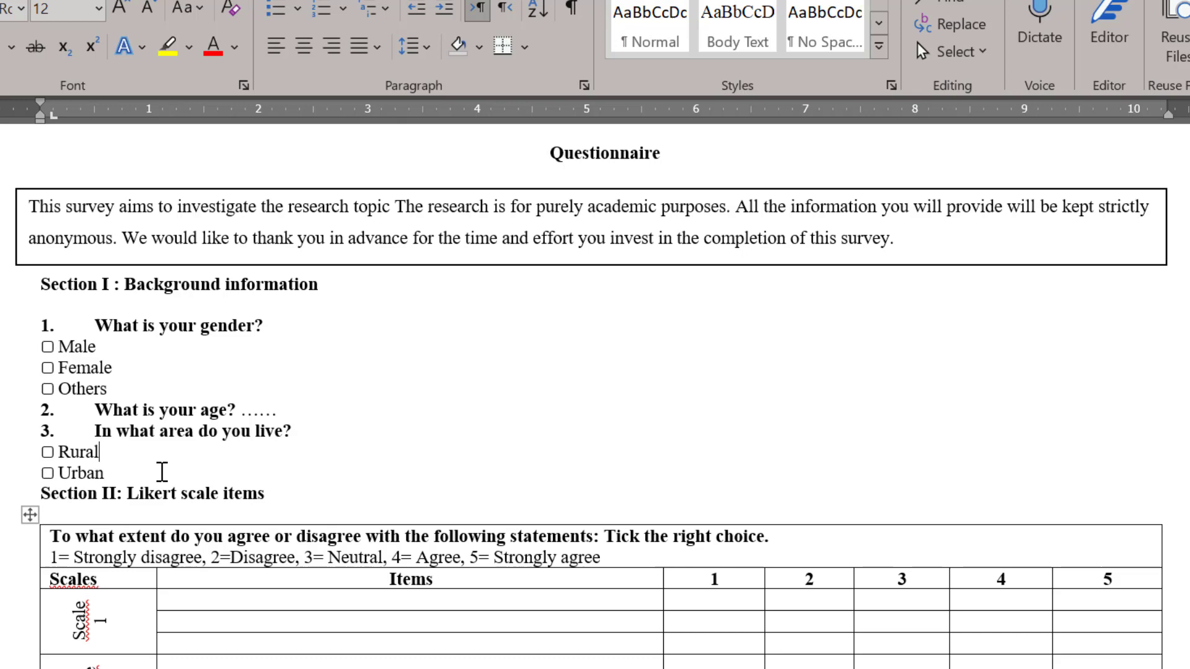
{"action": "left_click_drag", "start_coordinate": [148, 473], "coordinate": [26, 282]}
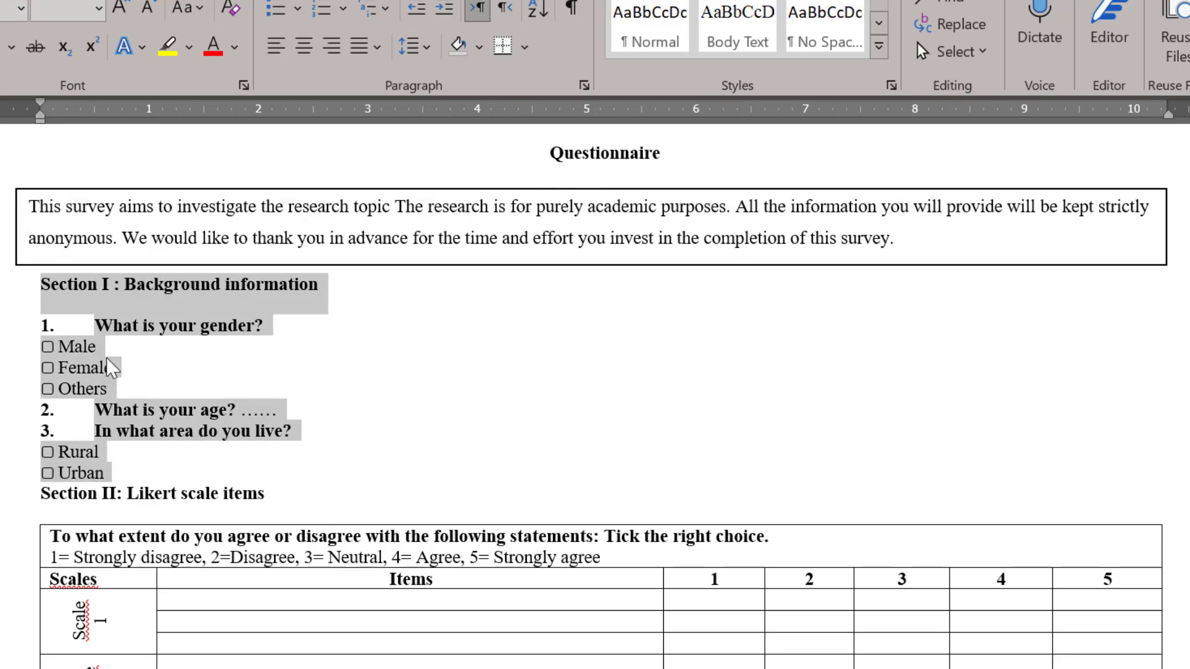
{"action": "scroll", "coordinate": [106, 358], "scroll_direction": "down", "scroll_amount": 6}
{"action": "scroll", "coordinate": [140, 512], "scroll_direction": "up", "scroll_amount": 5}
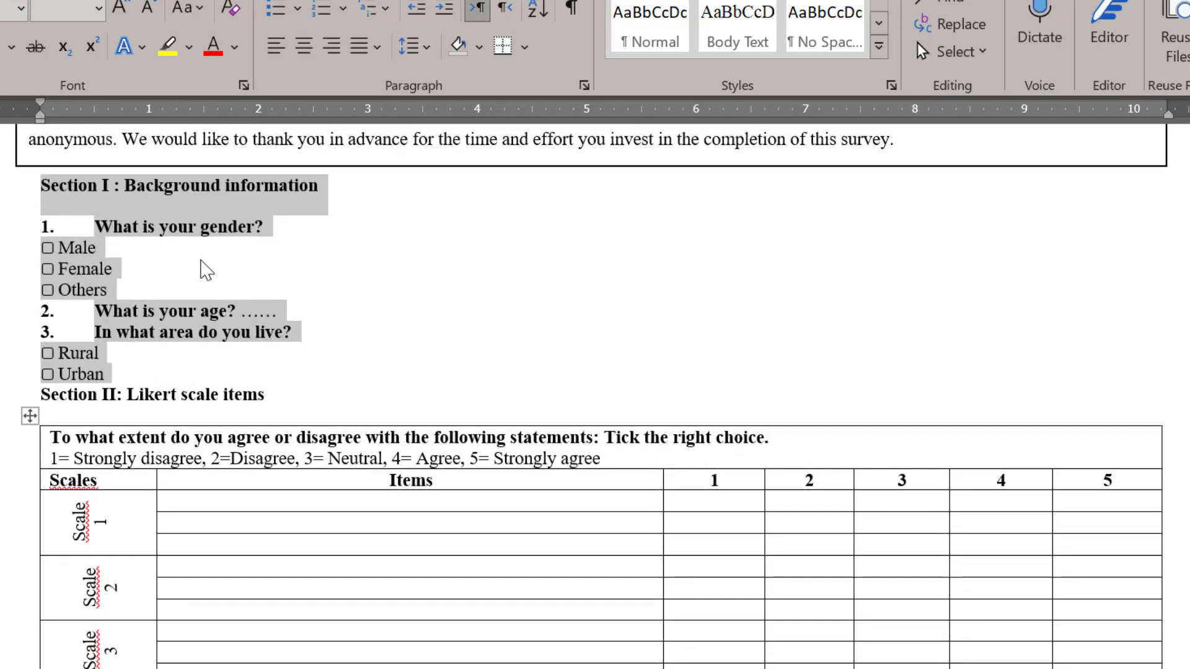
{"action": "scroll", "coordinate": [198, 388], "scroll_direction": "down", "scroll_amount": 2}
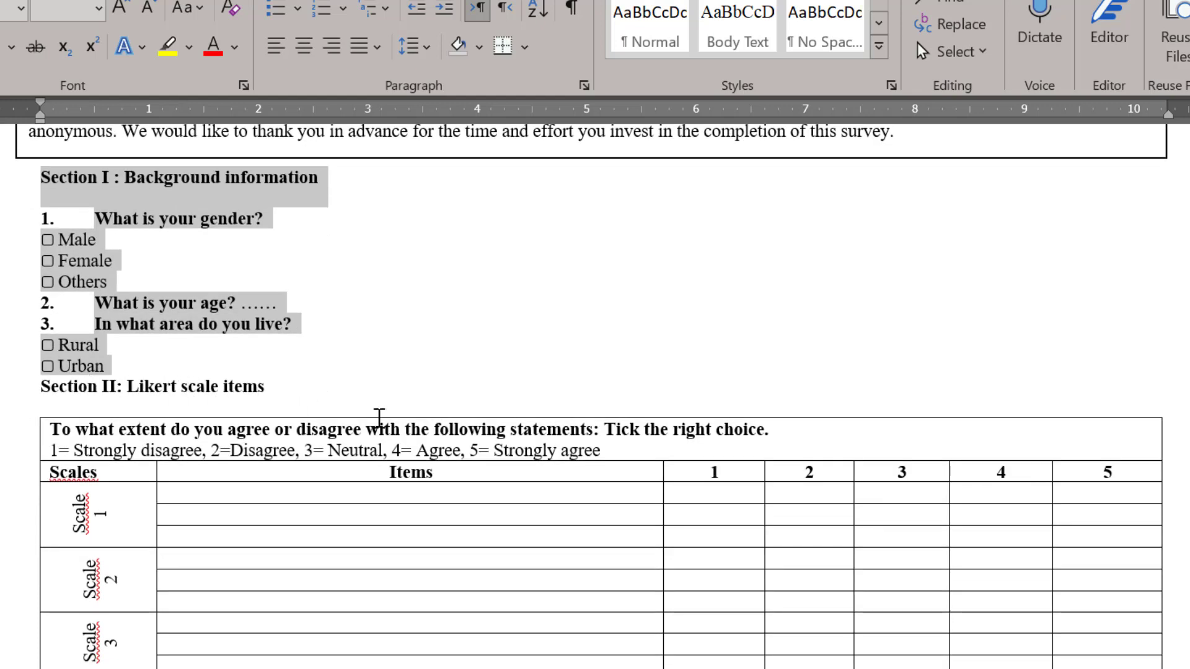
{"action": "scroll", "coordinate": [465, 422], "scroll_direction": "down", "scroll_amount": 4}
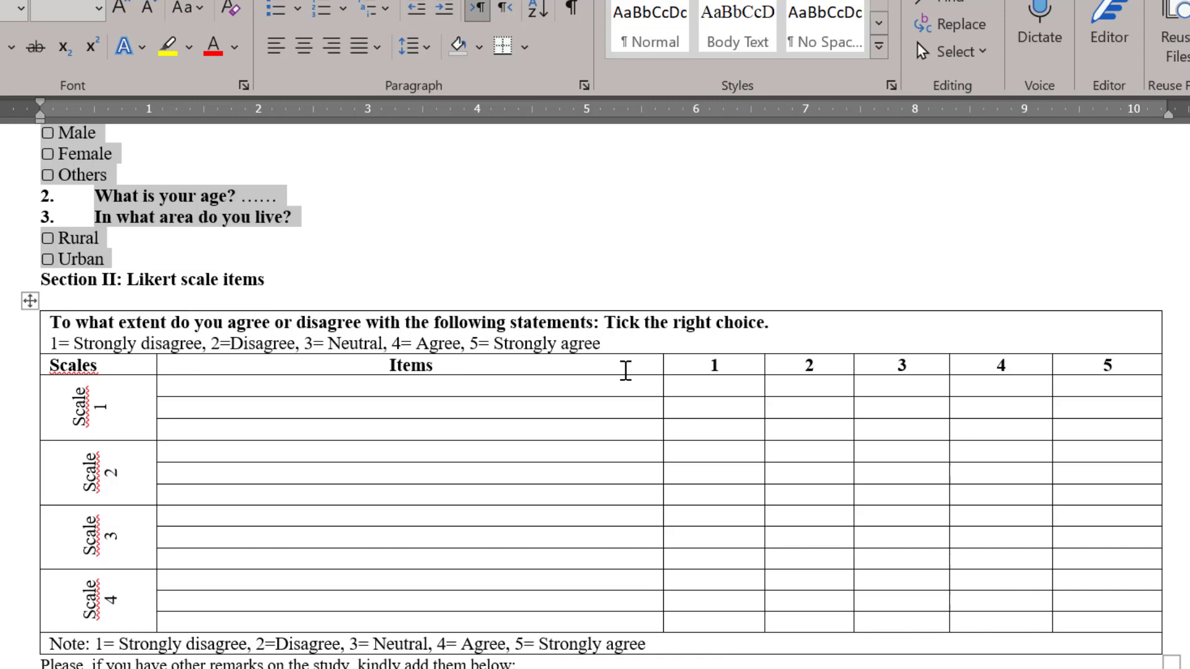
- Select the Scale 1 label and item cells, then the Scale 2 to 4 label cells
{"action": "left_click", "coordinate": [255, 395]}
{"action": "left_click_drag", "start_coordinate": [255, 395], "coordinate": [266, 422]}
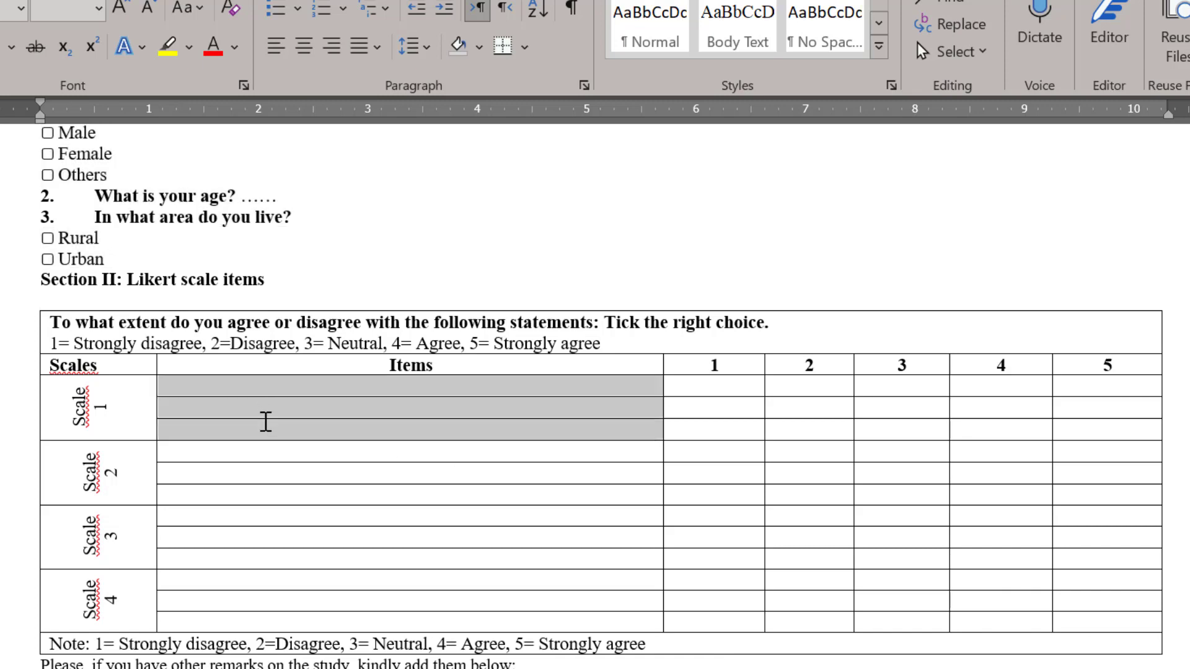
{"action": "key", "text": "shift+Tab"}
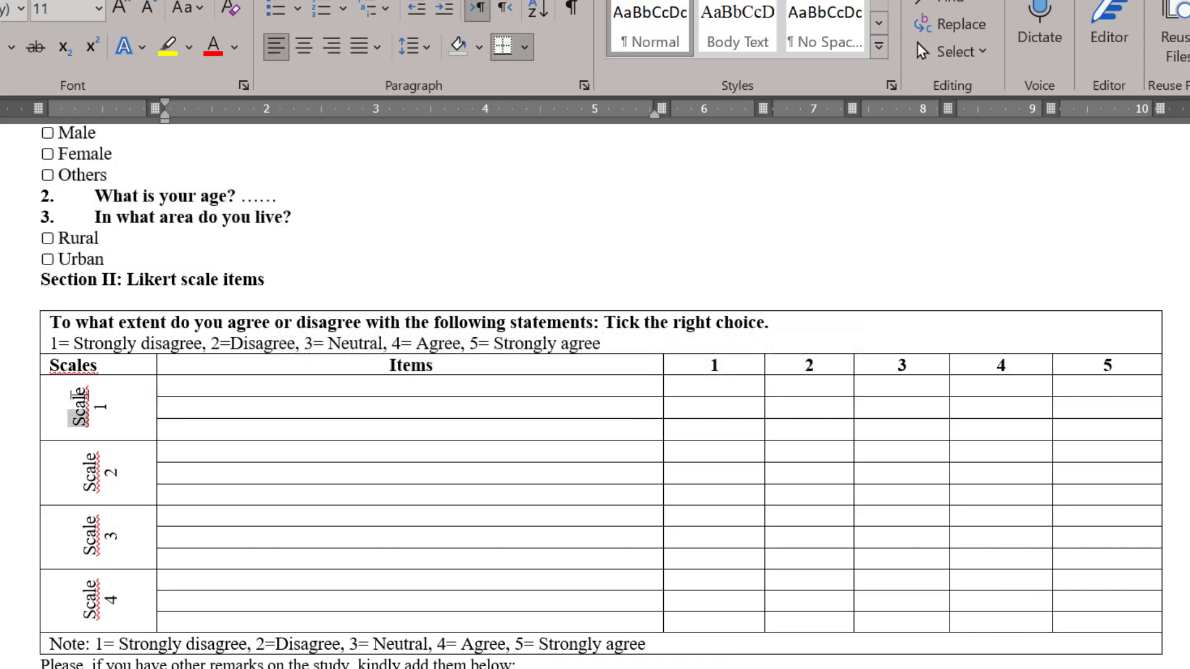
{"action": "left_click_drag", "start_coordinate": [180, 394], "coordinate": [250, 438]}
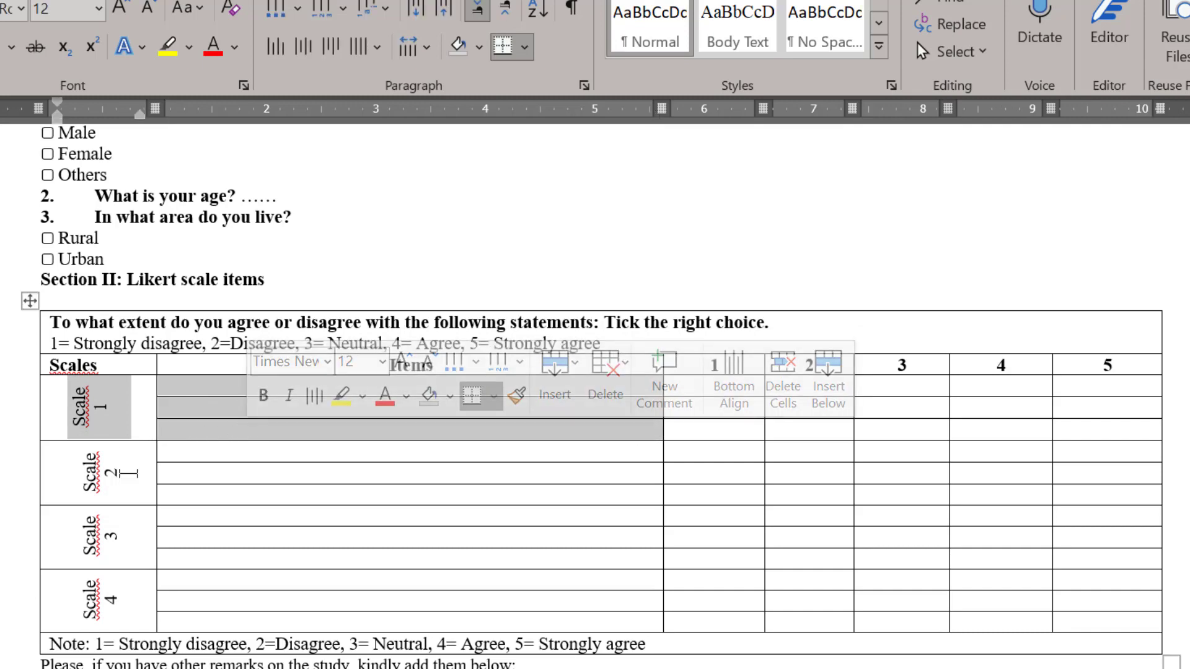
{"action": "left_click_drag", "start_coordinate": [103, 605], "coordinate": [1024, 470]}
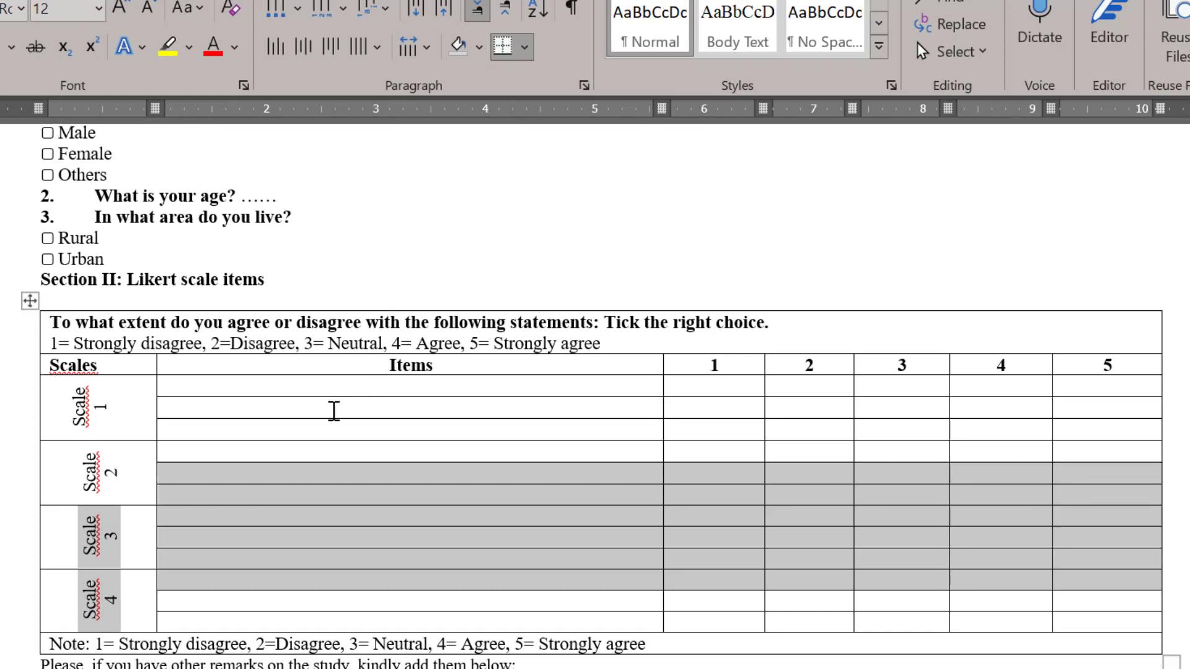
- Merge the four Scale label cells into one, then undo the merge
{"action": "right_click", "coordinate": [95, 553]}
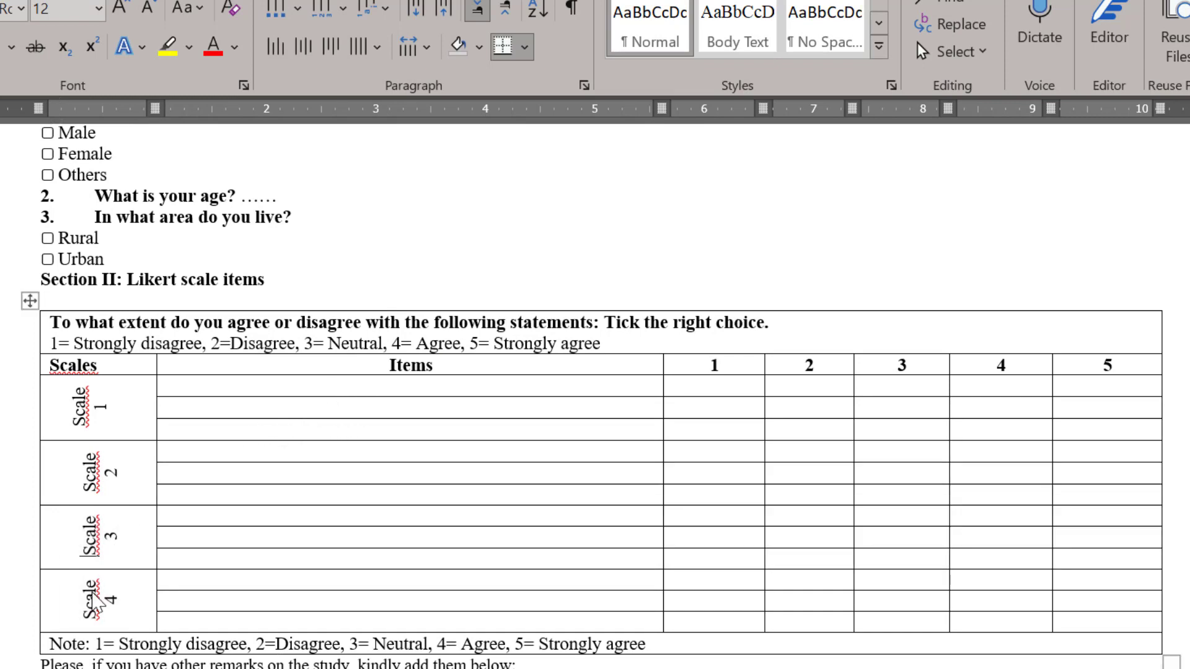
{"action": "left_click_drag", "start_coordinate": [80, 593], "coordinate": [93, 426]}
{"action": "right_click", "coordinate": [93, 426]}
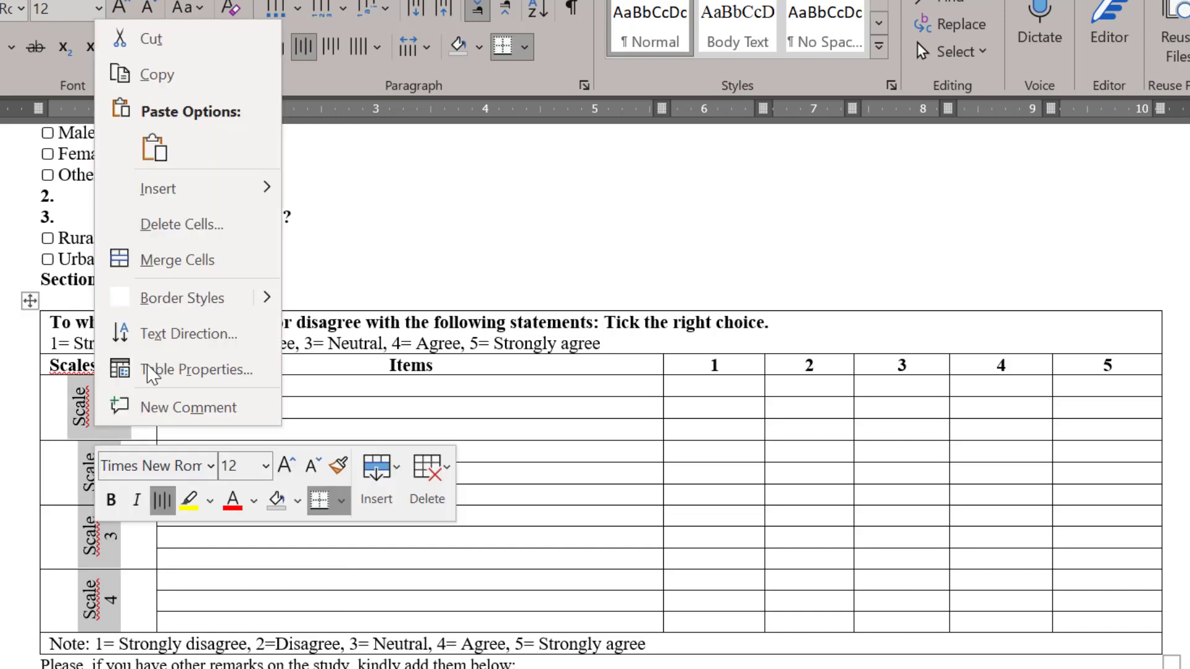
{"action": "left_click", "coordinate": [177, 260]}
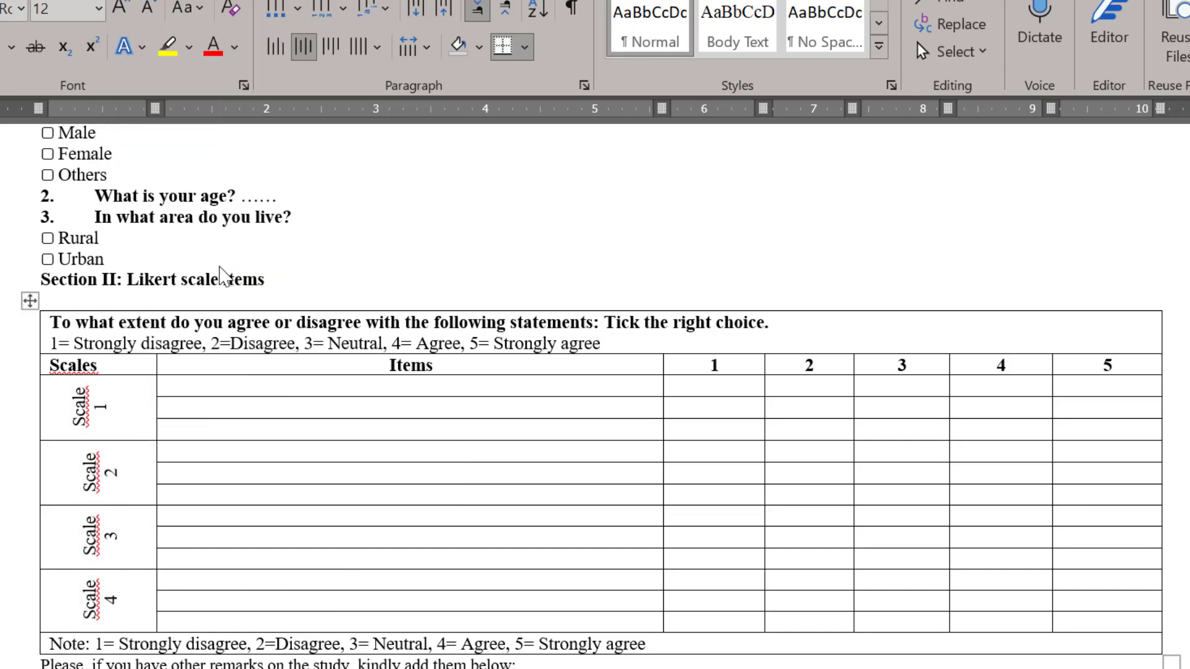
{"action": "key", "text": "ctrl+z"}
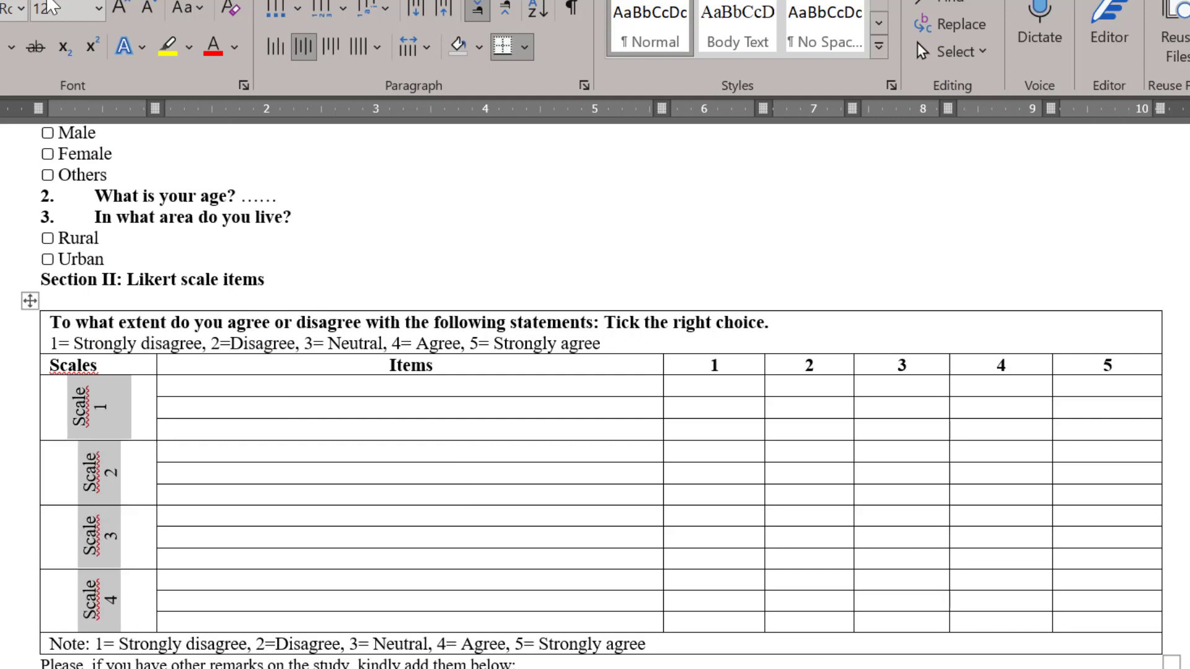
- Select the Note row, the remarks line and the 'Thank you for your collaboration' line
{"action": "scroll", "coordinate": [526, 446], "scroll_direction": "down", "scroll_amount": 2}
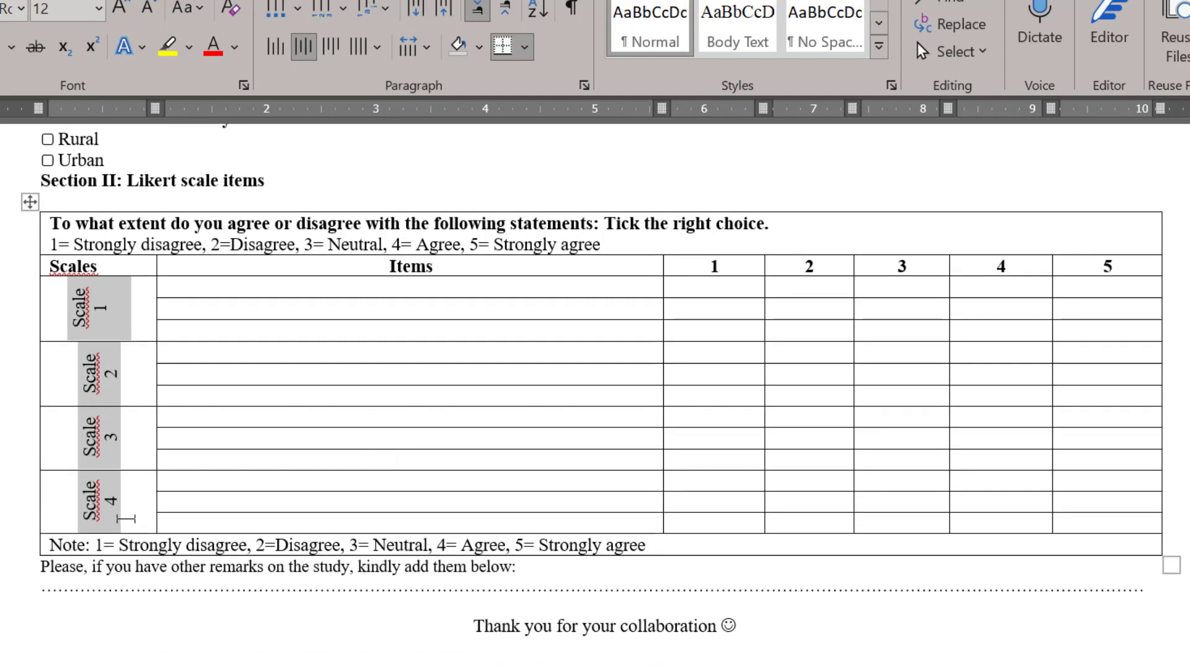
{"action": "left_click_drag", "start_coordinate": [72, 545], "coordinate": [441, 560]}
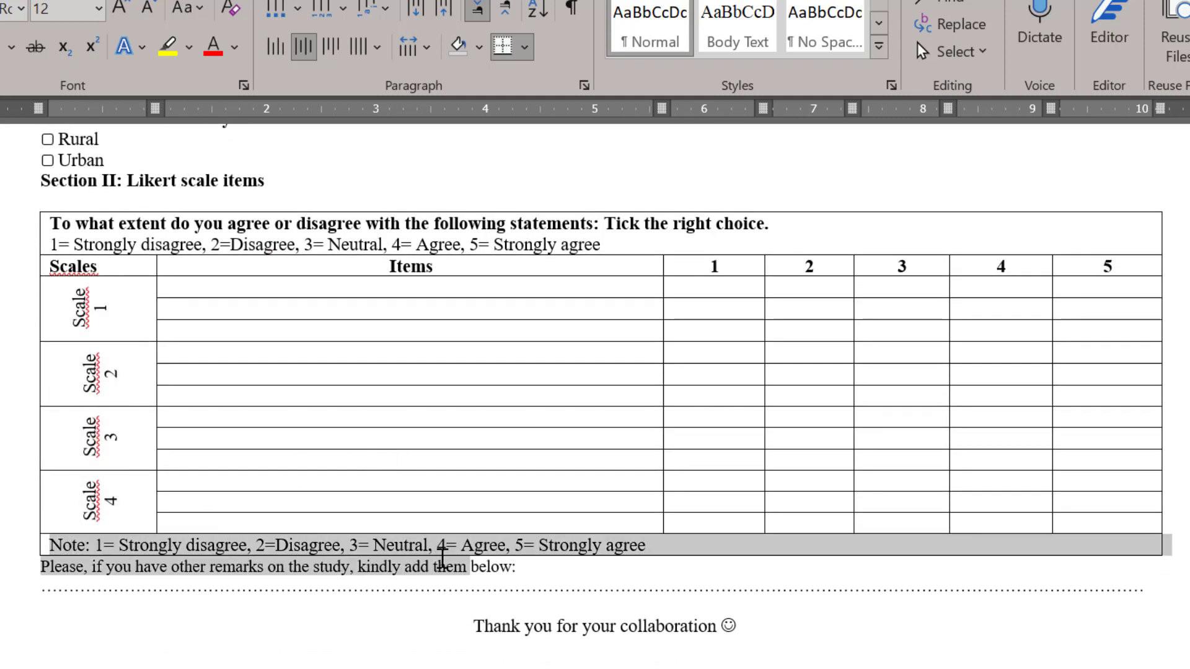
{"action": "left_click", "coordinate": [715, 268]}
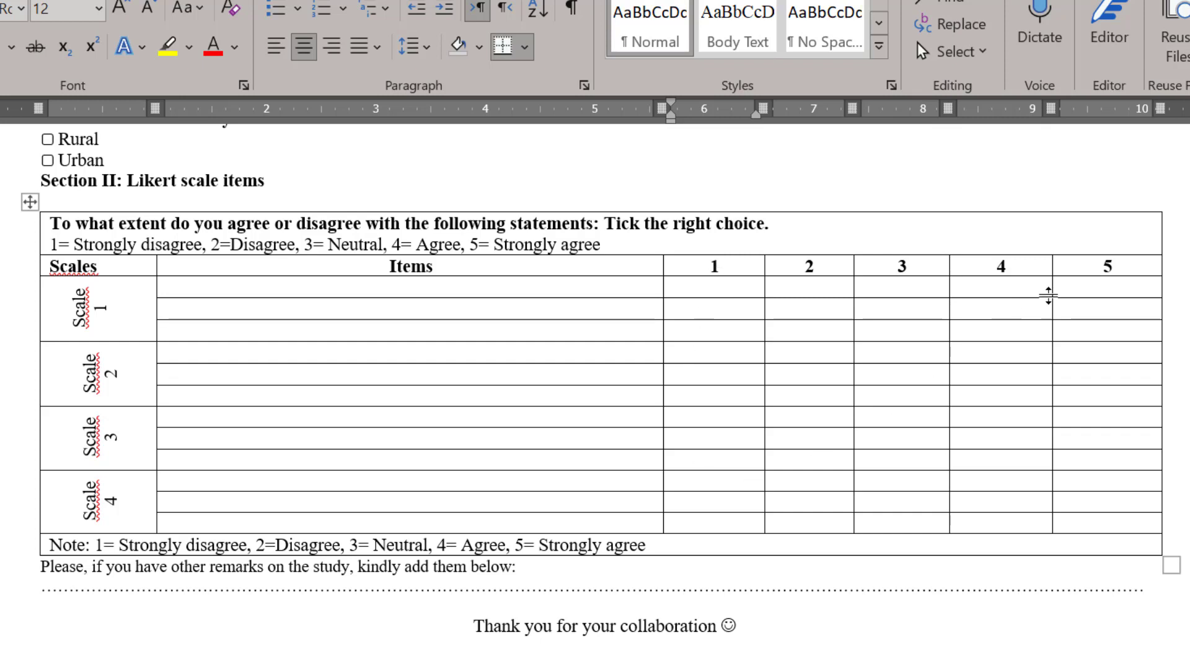
{"action": "left_click_drag", "start_coordinate": [85, 566], "coordinate": [823, 593]}
{"action": "left_click_drag", "start_coordinate": [749, 628], "coordinate": [354, 638]}
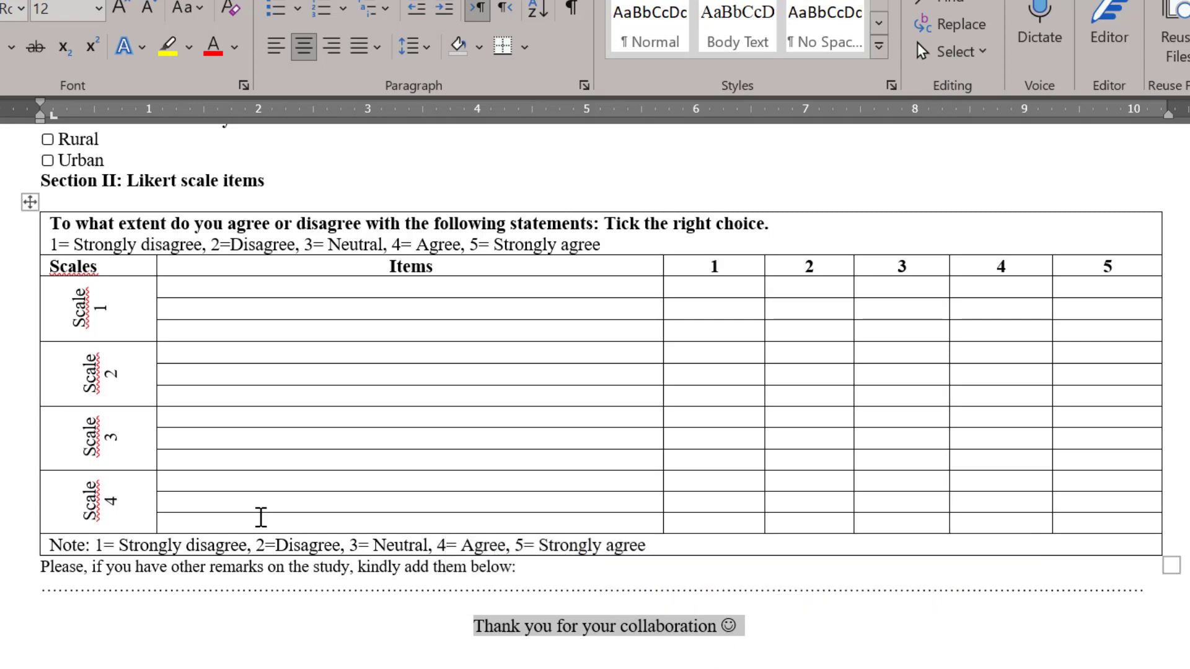
{"action": "scroll", "coordinate": [260, 515], "scroll_direction": "up", "scroll_amount": 1}
{"action": "scroll", "coordinate": [417, 555], "scroll_direction": "up", "scroll_amount": 1}
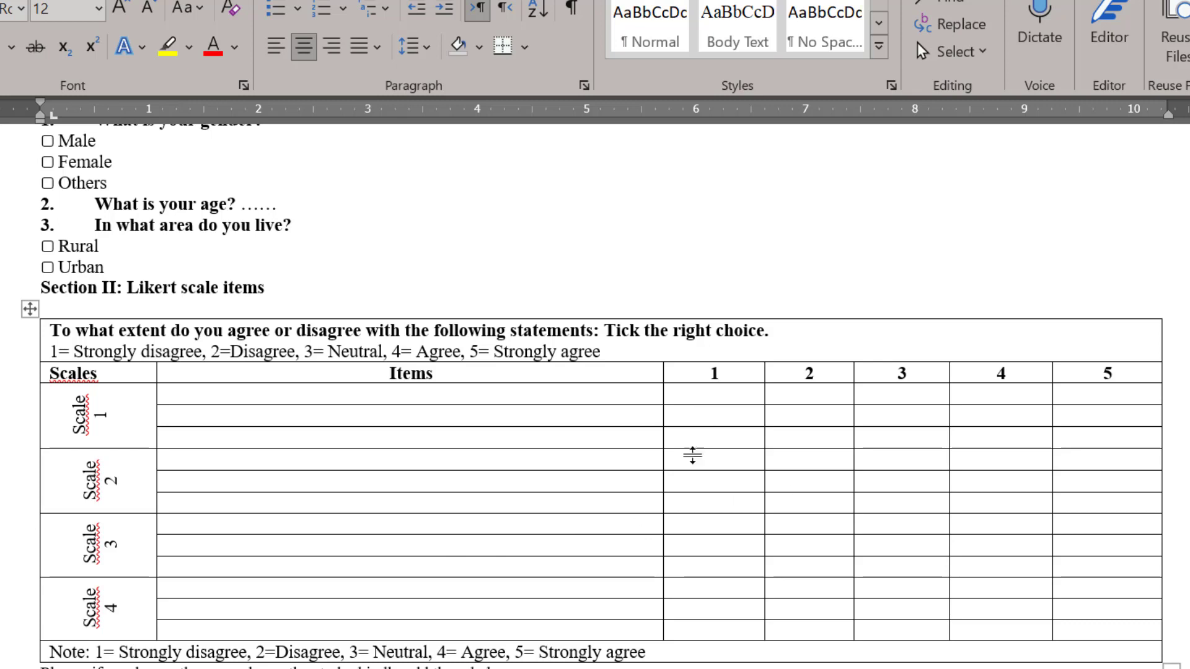
{"action": "scroll", "coordinate": [687, 420], "scroll_direction": "down", "scroll_amount": 2}
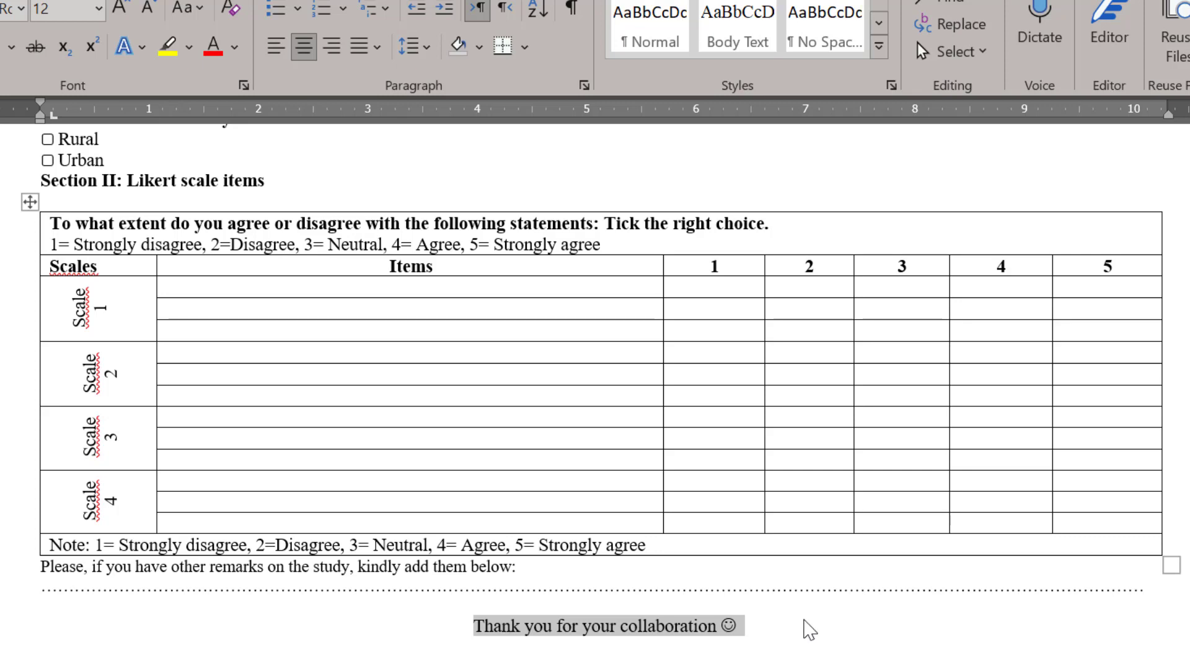
{"action": "left_click", "coordinate": [763, 627]}
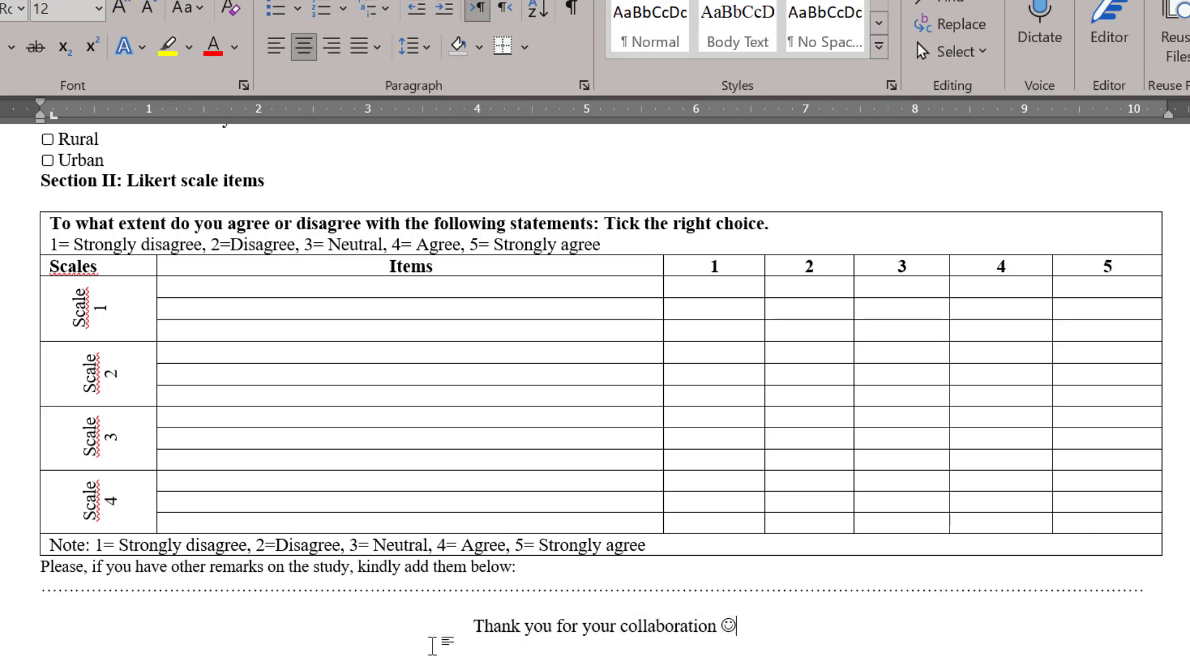
- Select the table's rating columns 1–5, then clear the selection
{"action": "scroll", "coordinate": [368, 589], "scroll_direction": "up", "scroll_amount": 6}
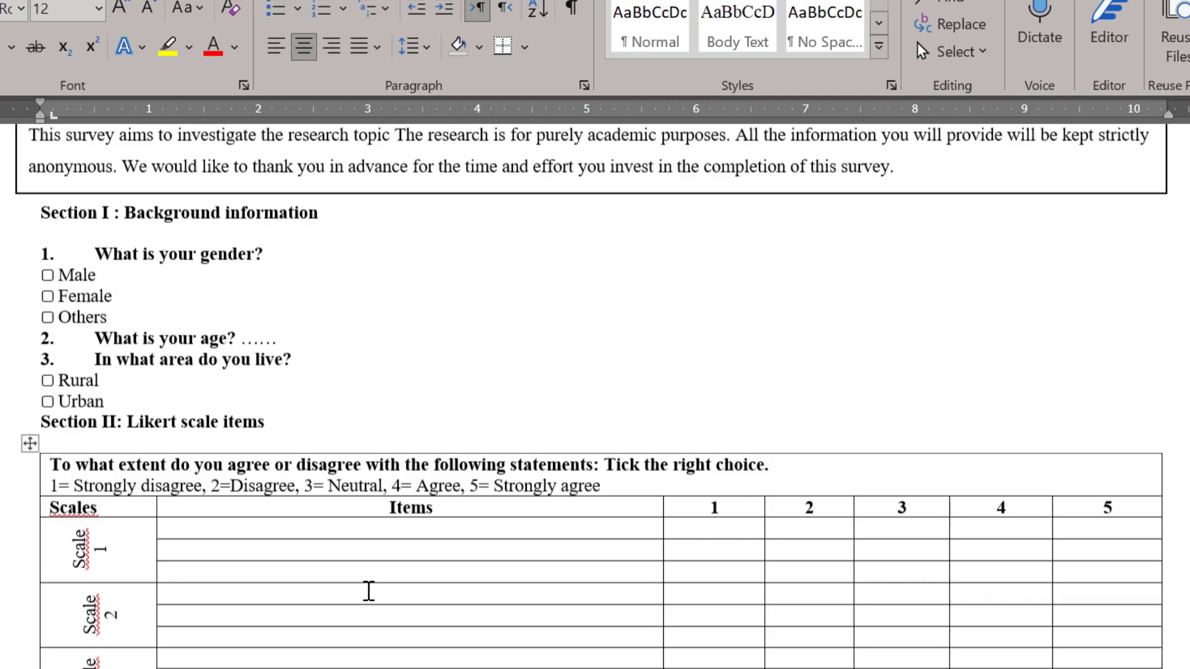
{"action": "scroll", "coordinate": [367, 587], "scroll_direction": "down", "scroll_amount": 5}
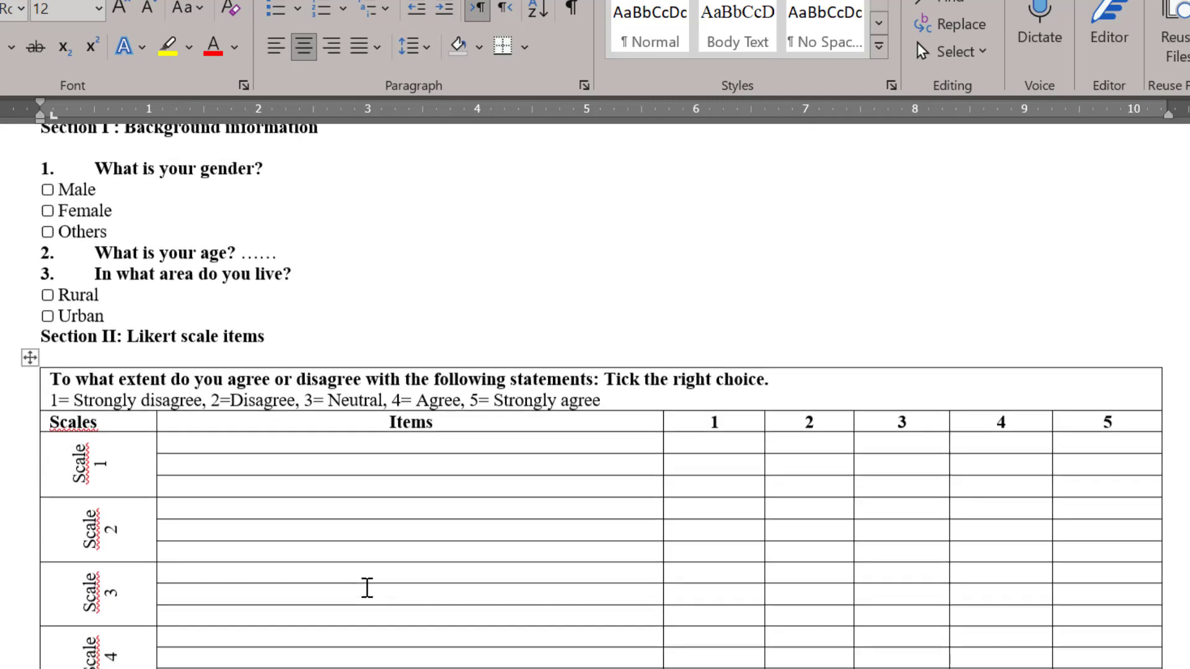
{"action": "scroll", "coordinate": [367, 587], "scroll_direction": "up", "scroll_amount": 5}
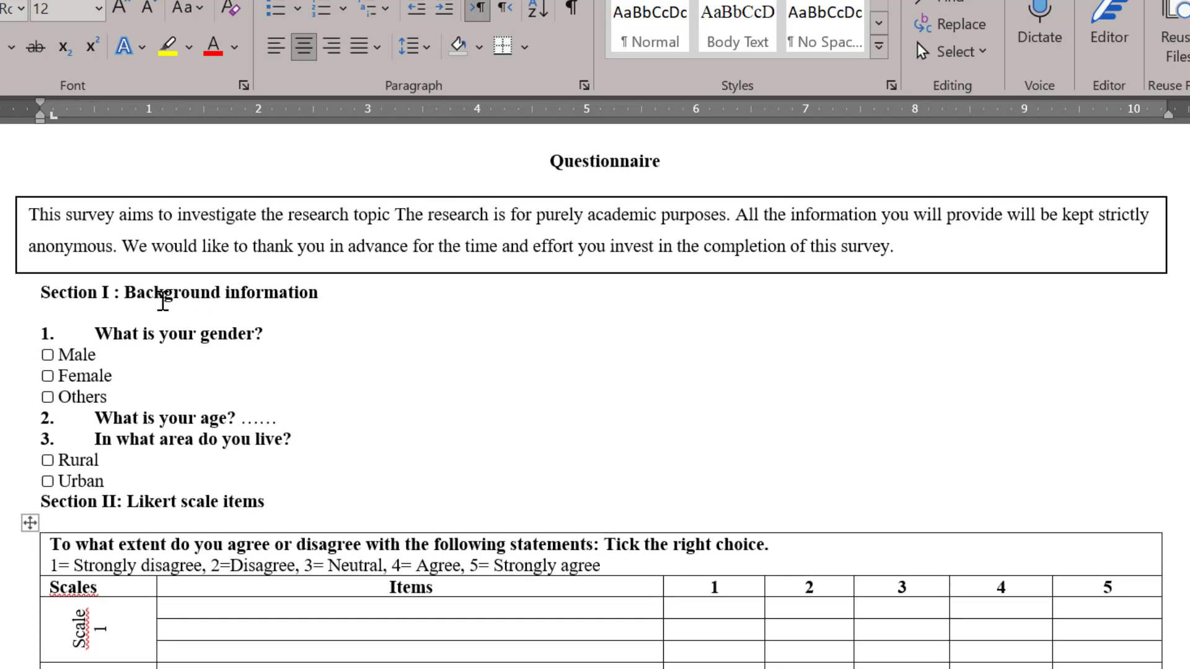
{"action": "scroll", "coordinate": [313, 199], "scroll_direction": "down", "scroll_amount": 5}
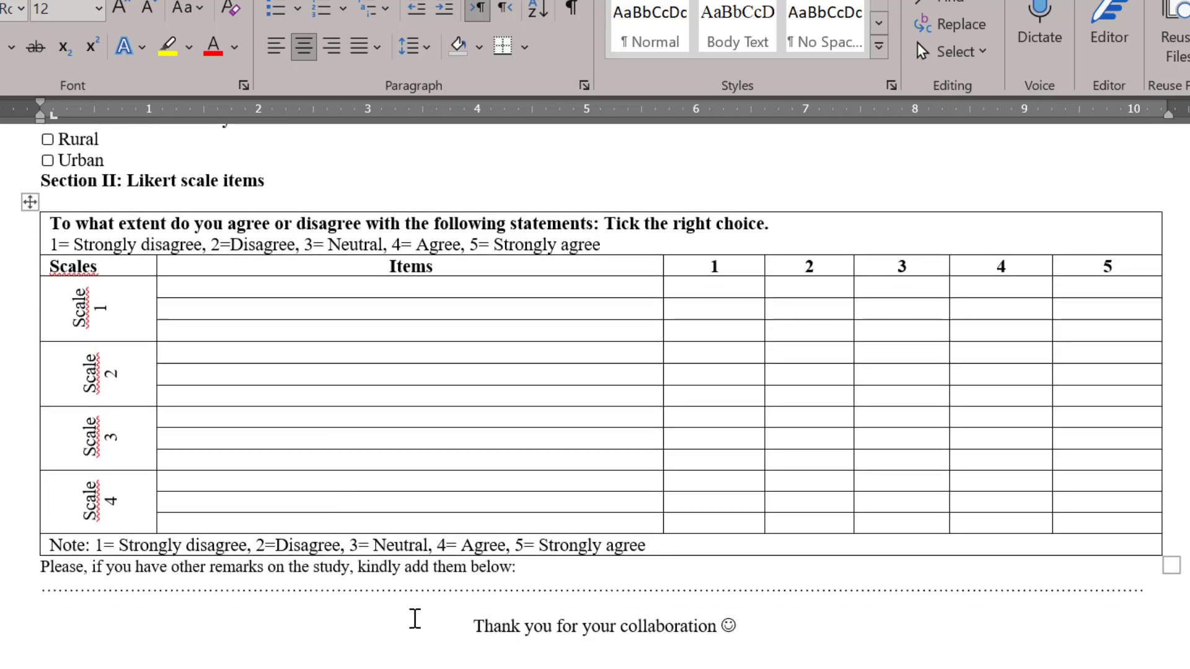
{"action": "scroll", "coordinate": [208, 542], "scroll_direction": "up", "scroll_amount": 6}
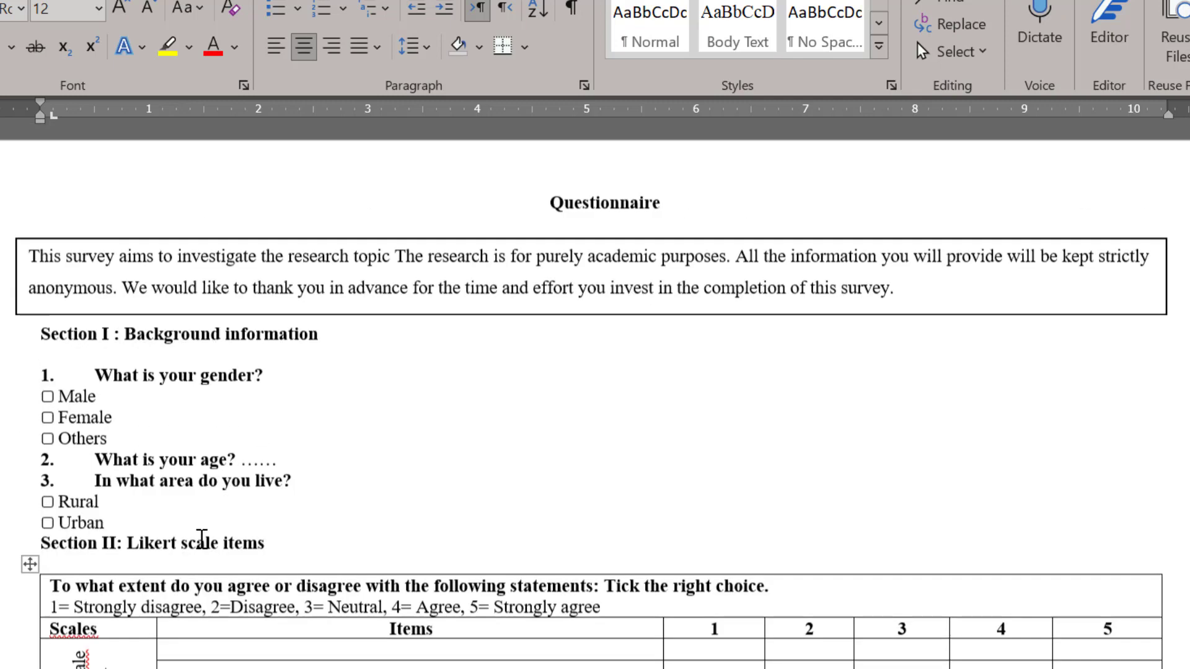
{"action": "scroll", "coordinate": [500, 630], "scroll_direction": "down", "scroll_amount": 5}
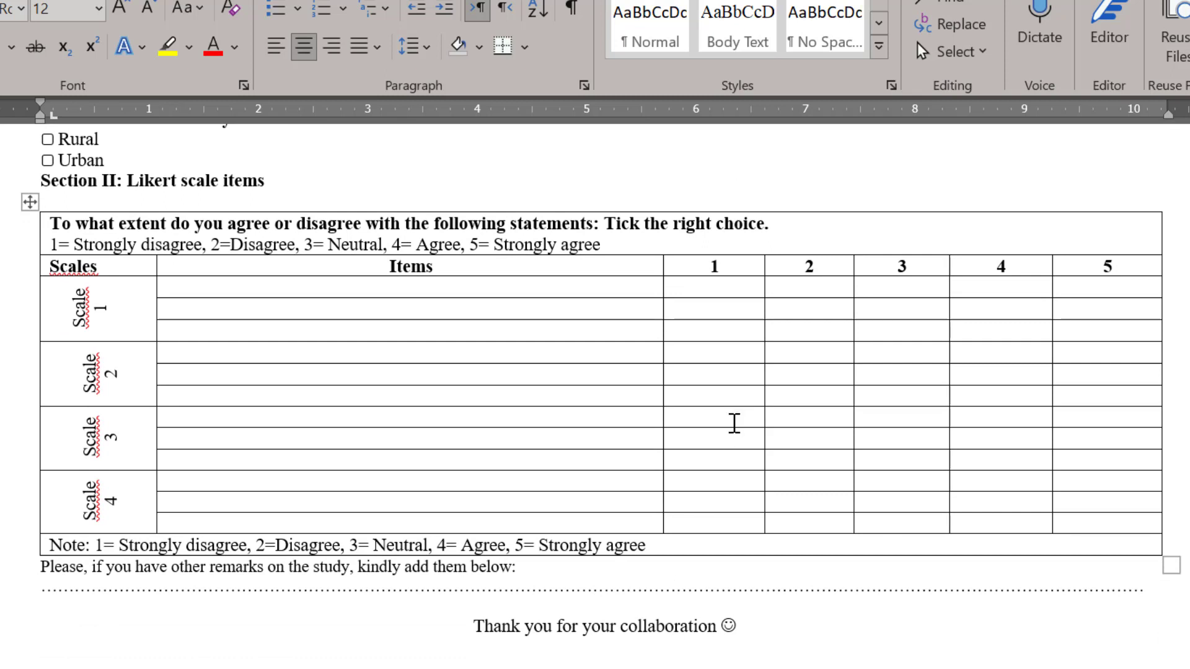
{"action": "mouse_move", "coordinate": [718, 271]}
{"action": "left_mouse_down"}
{"action": "mouse_move", "coordinate": [1160, 300]}
{"action": "mouse_move", "coordinate": [1153, 543]}
{"action": "mouse_move", "coordinate": [1142, 504]}
{"action": "mouse_move", "coordinate": [1128, 505]}
{"action": "left_mouse_up"}
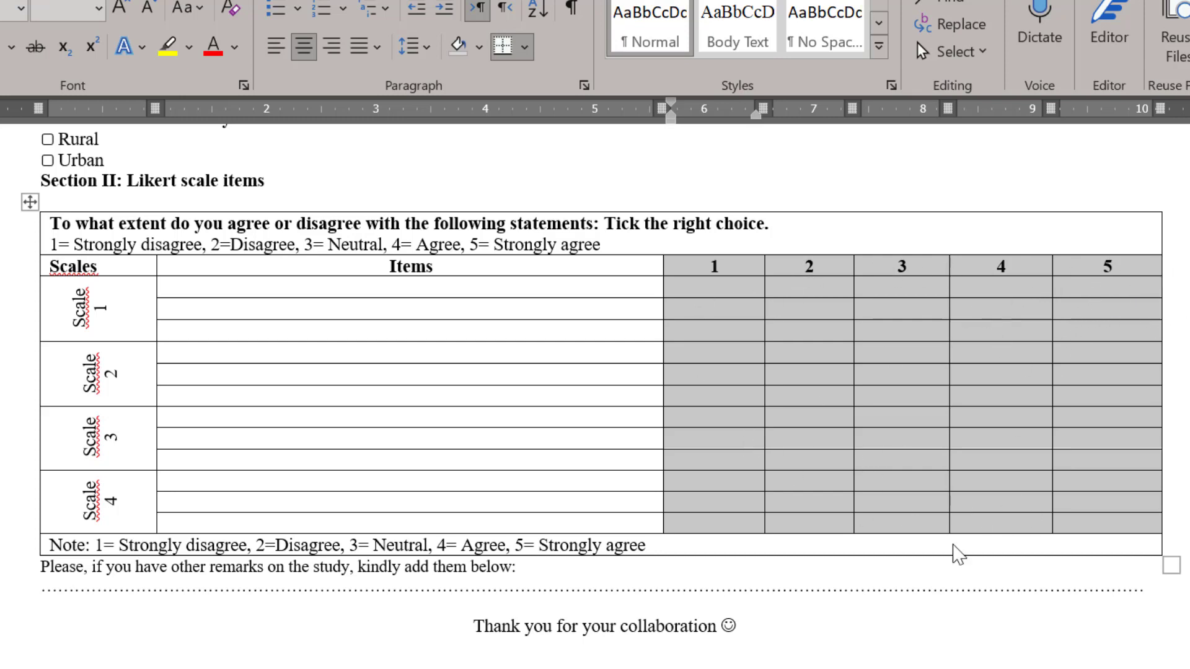
{"action": "scroll", "coordinate": [556, 531], "scroll_direction": "up", "scroll_amount": 2}
{"action": "scroll", "coordinate": [557, 531], "scroll_direction": "up", "scroll_amount": 2}
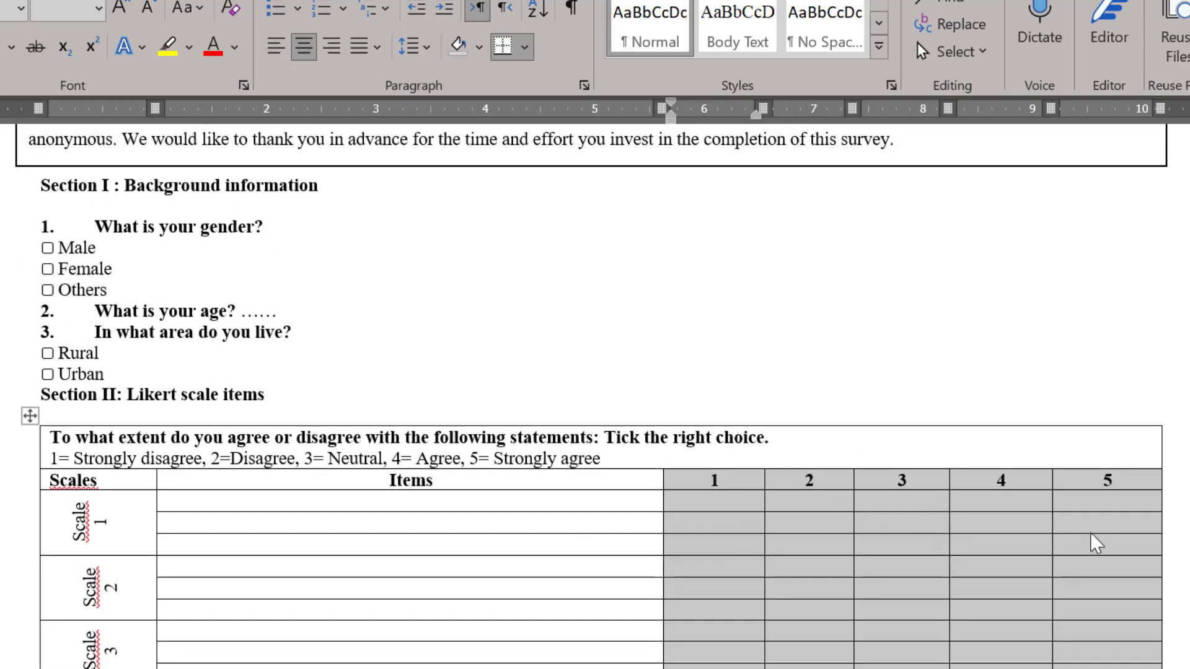
{"action": "scroll", "coordinate": [794, 534], "scroll_direction": "down", "scroll_amount": 1}
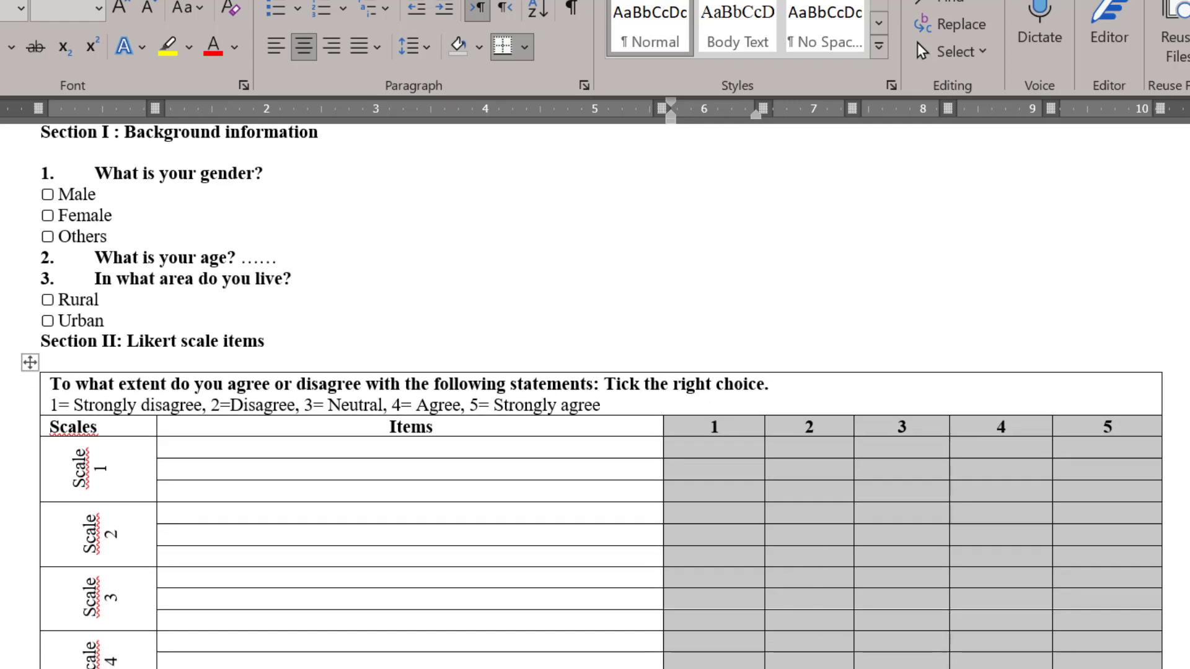
{"action": "left_click", "coordinate": [794, 534]}
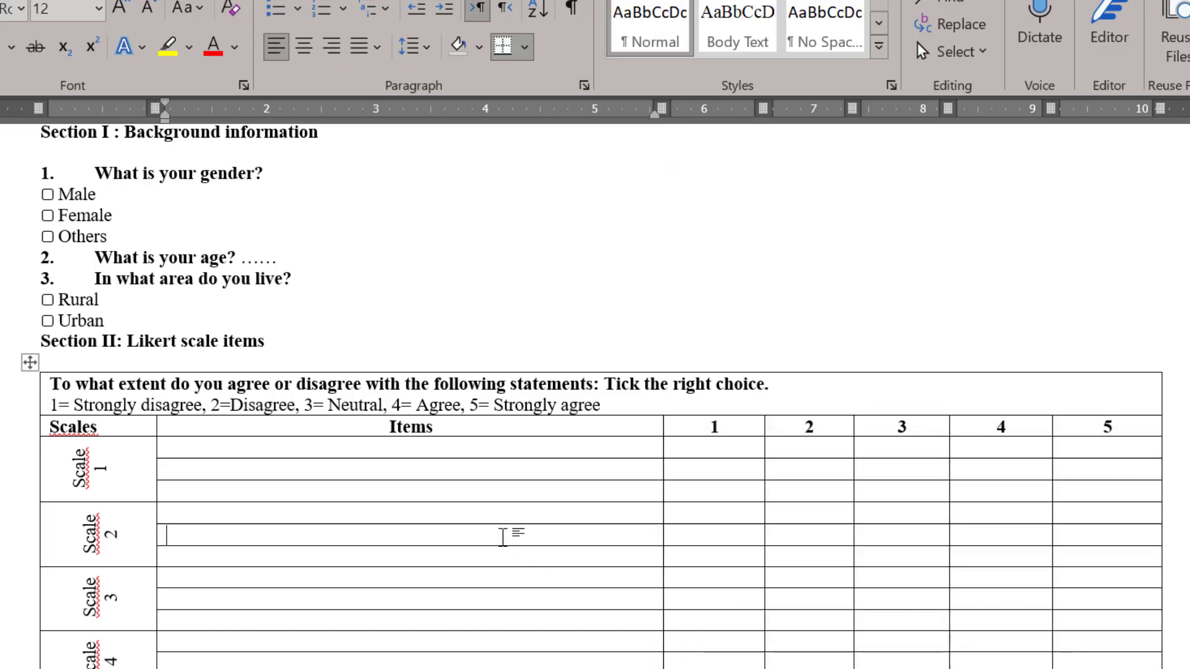
- Scroll the questionnaire past the gender and residence options to the Likert table and back
{"action": "scroll", "coordinate": [504, 534], "scroll_direction": "down", "scroll_amount": 3}
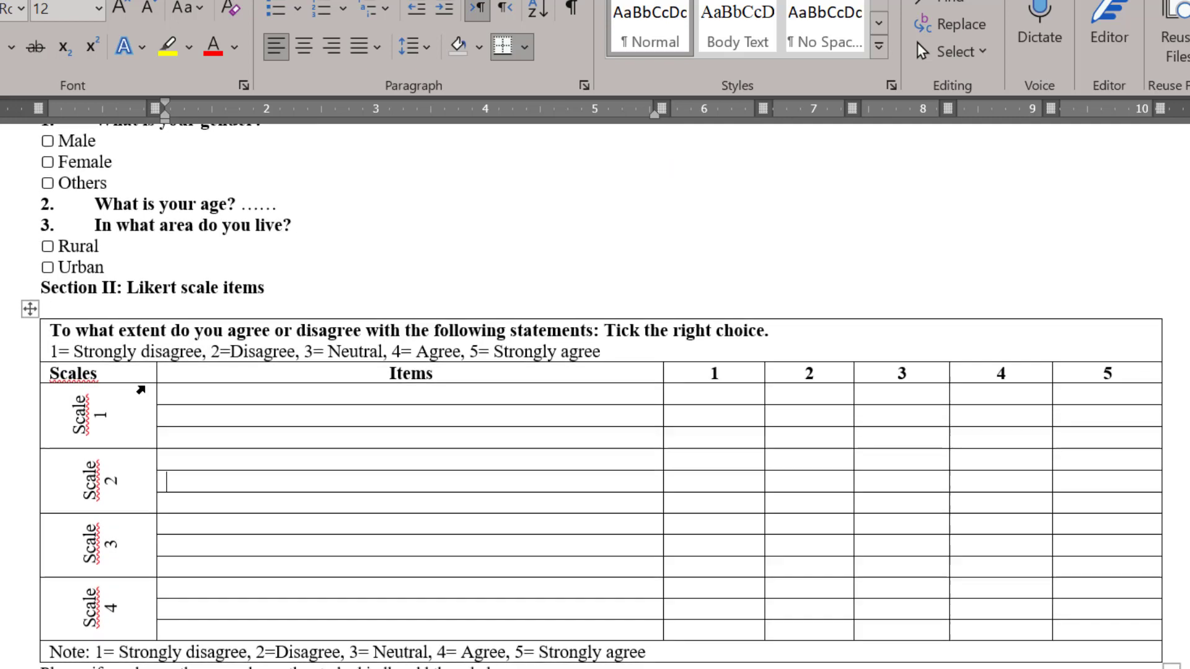
{"action": "scroll", "coordinate": [307, 416], "scroll_direction": "up", "scroll_amount": 8}
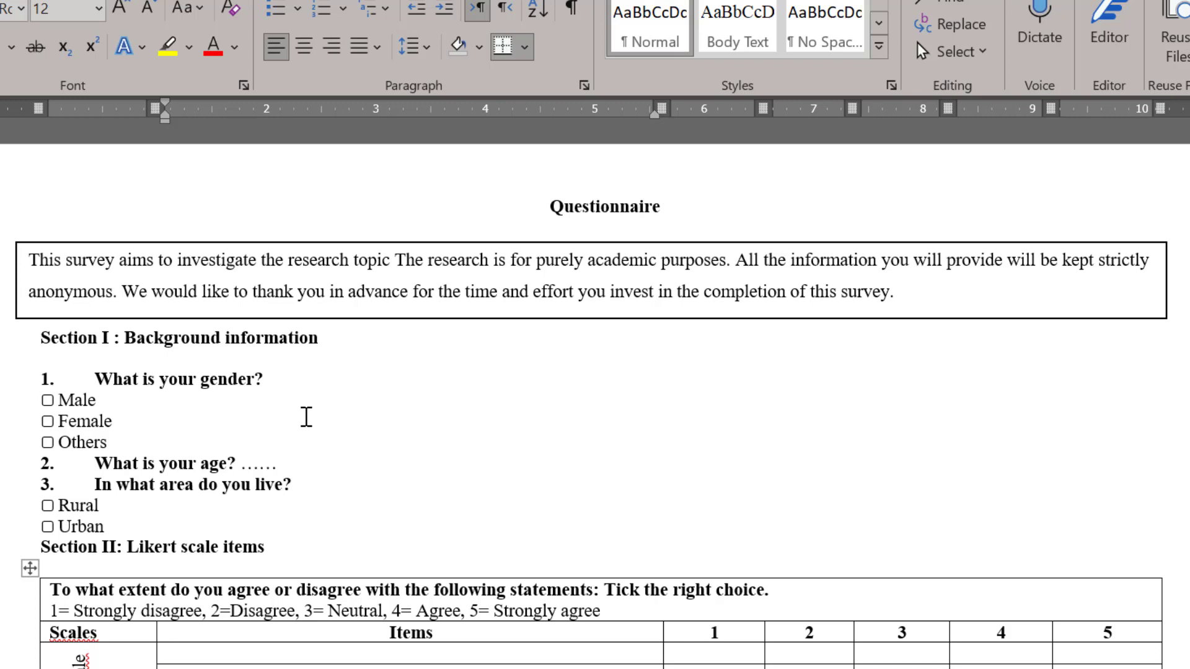
{"action": "scroll", "coordinate": [306, 416], "scroll_direction": "down", "scroll_amount": 5}
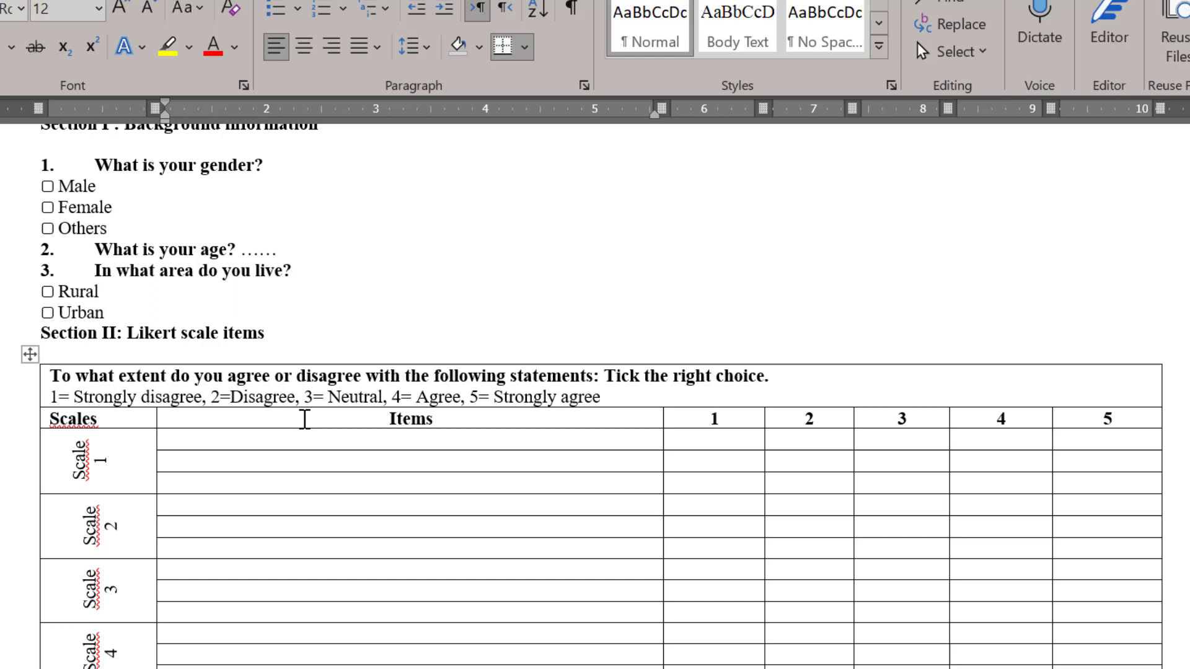
{"action": "scroll", "coordinate": [305, 419], "scroll_direction": "down", "scroll_amount": 3}
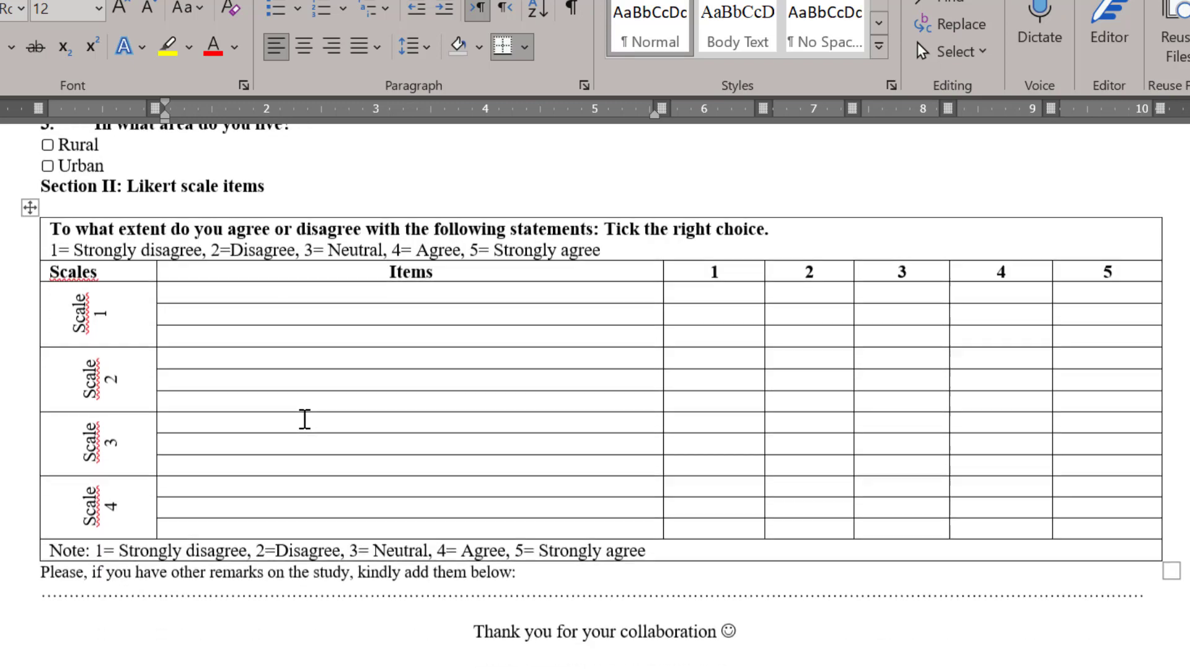
{"action": "scroll", "coordinate": [305, 419], "scroll_direction": "up", "scroll_amount": 6}
{"action": "scroll", "coordinate": [305, 419], "scroll_direction": "down", "scroll_amount": 5}
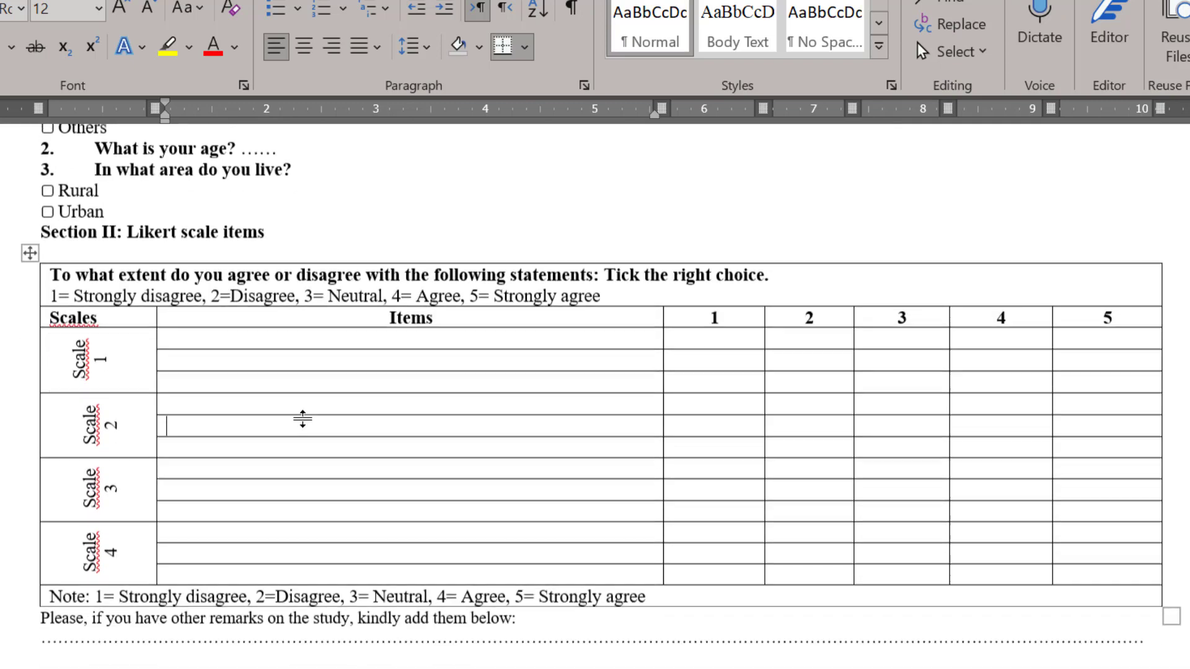
{"action": "scroll", "coordinate": [303, 419], "scroll_direction": "up", "scroll_amount": 1}
{"action": "scroll", "coordinate": [303, 419], "scroll_direction": "up", "scroll_amount": 3}
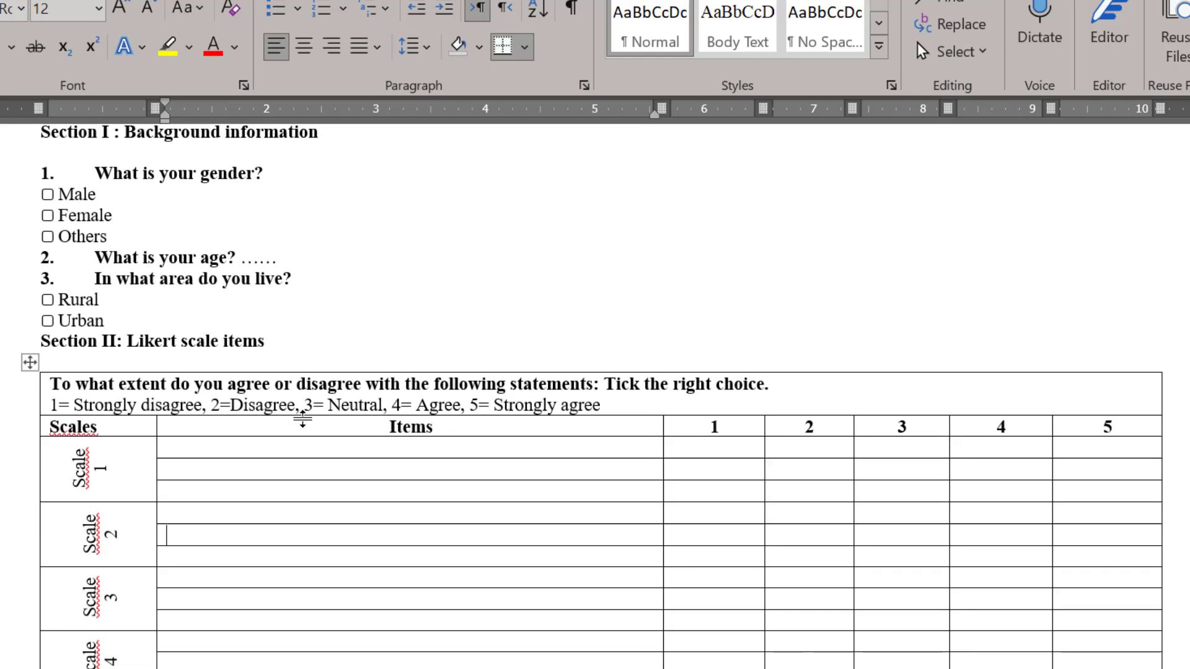
{"action": "scroll", "coordinate": [372, 452], "scroll_direction": "up", "scroll_amount": 2}
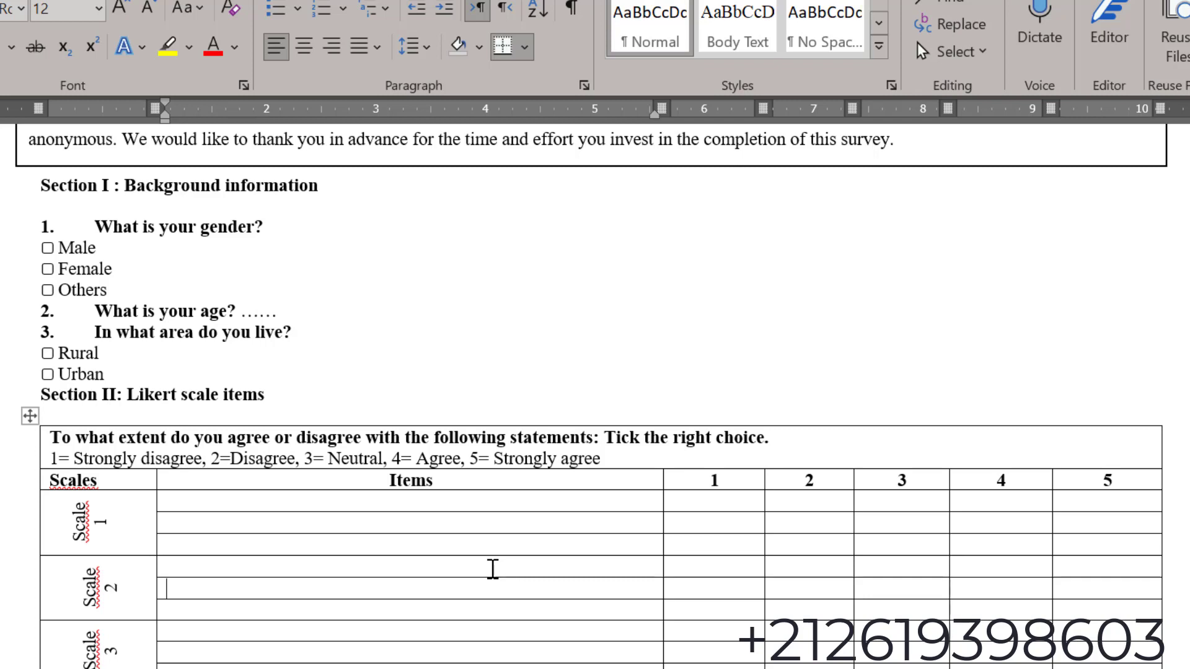
{"action": "scroll", "coordinate": [493, 569], "scroll_direction": "down", "scroll_amount": 3}
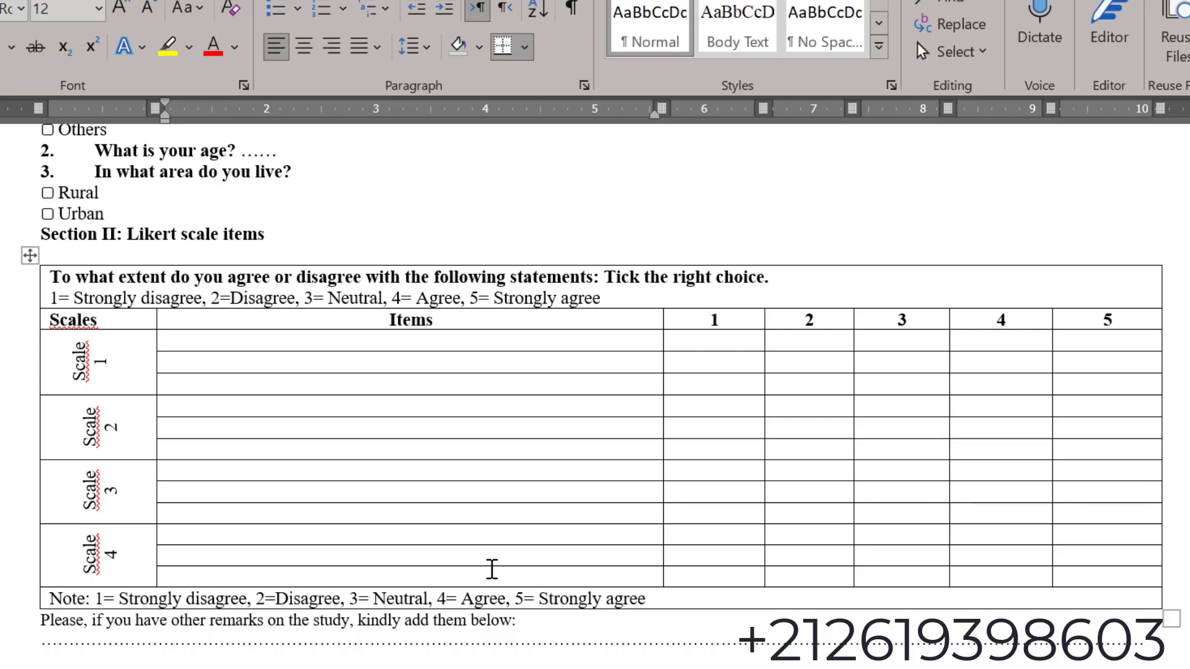
{"action": "scroll", "coordinate": [490, 567], "scroll_direction": "up", "scroll_amount": 5}
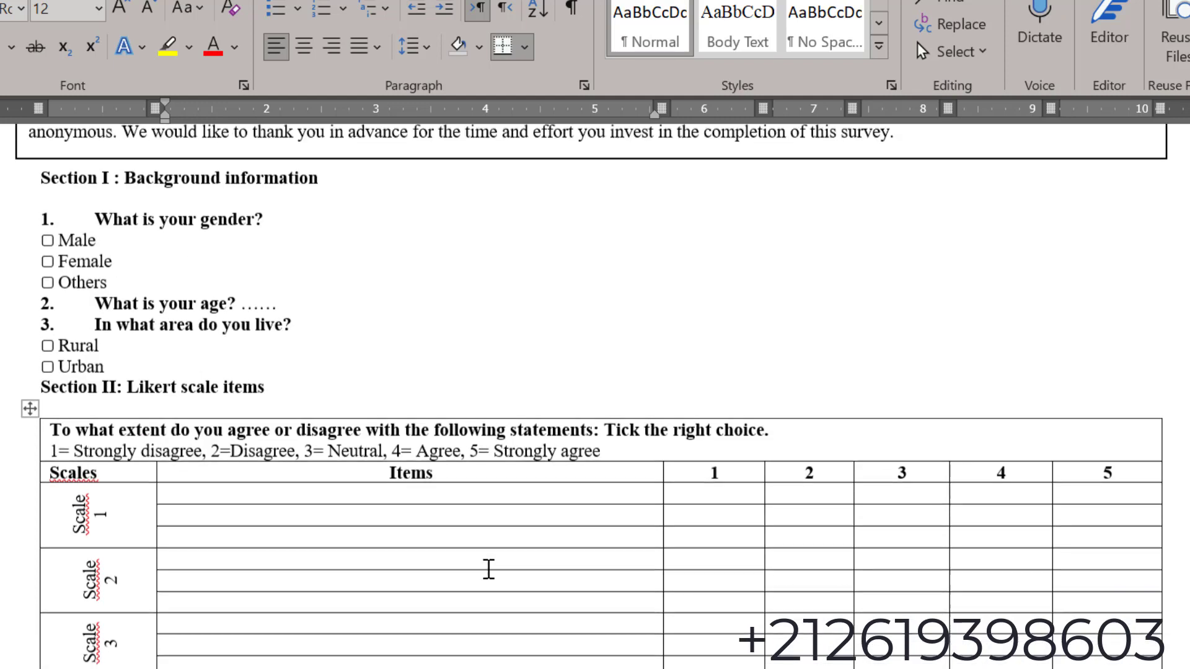